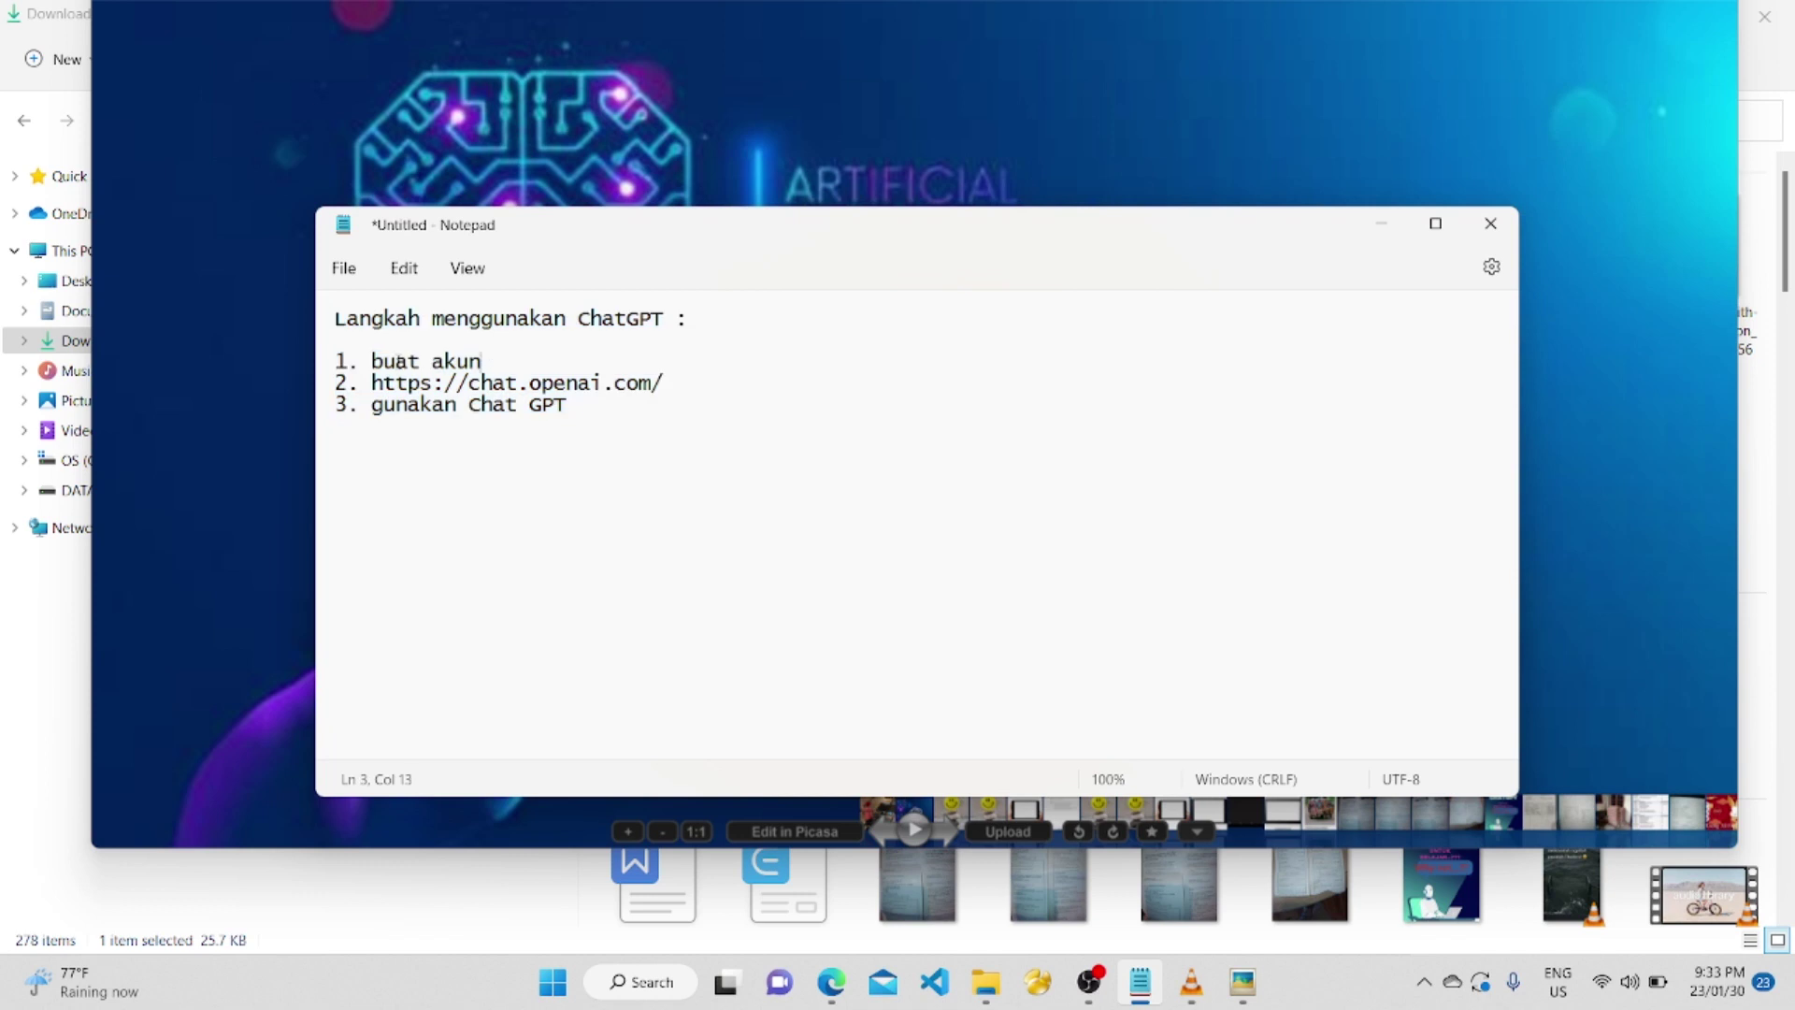
left_click_drag(373, 361, 493, 360)
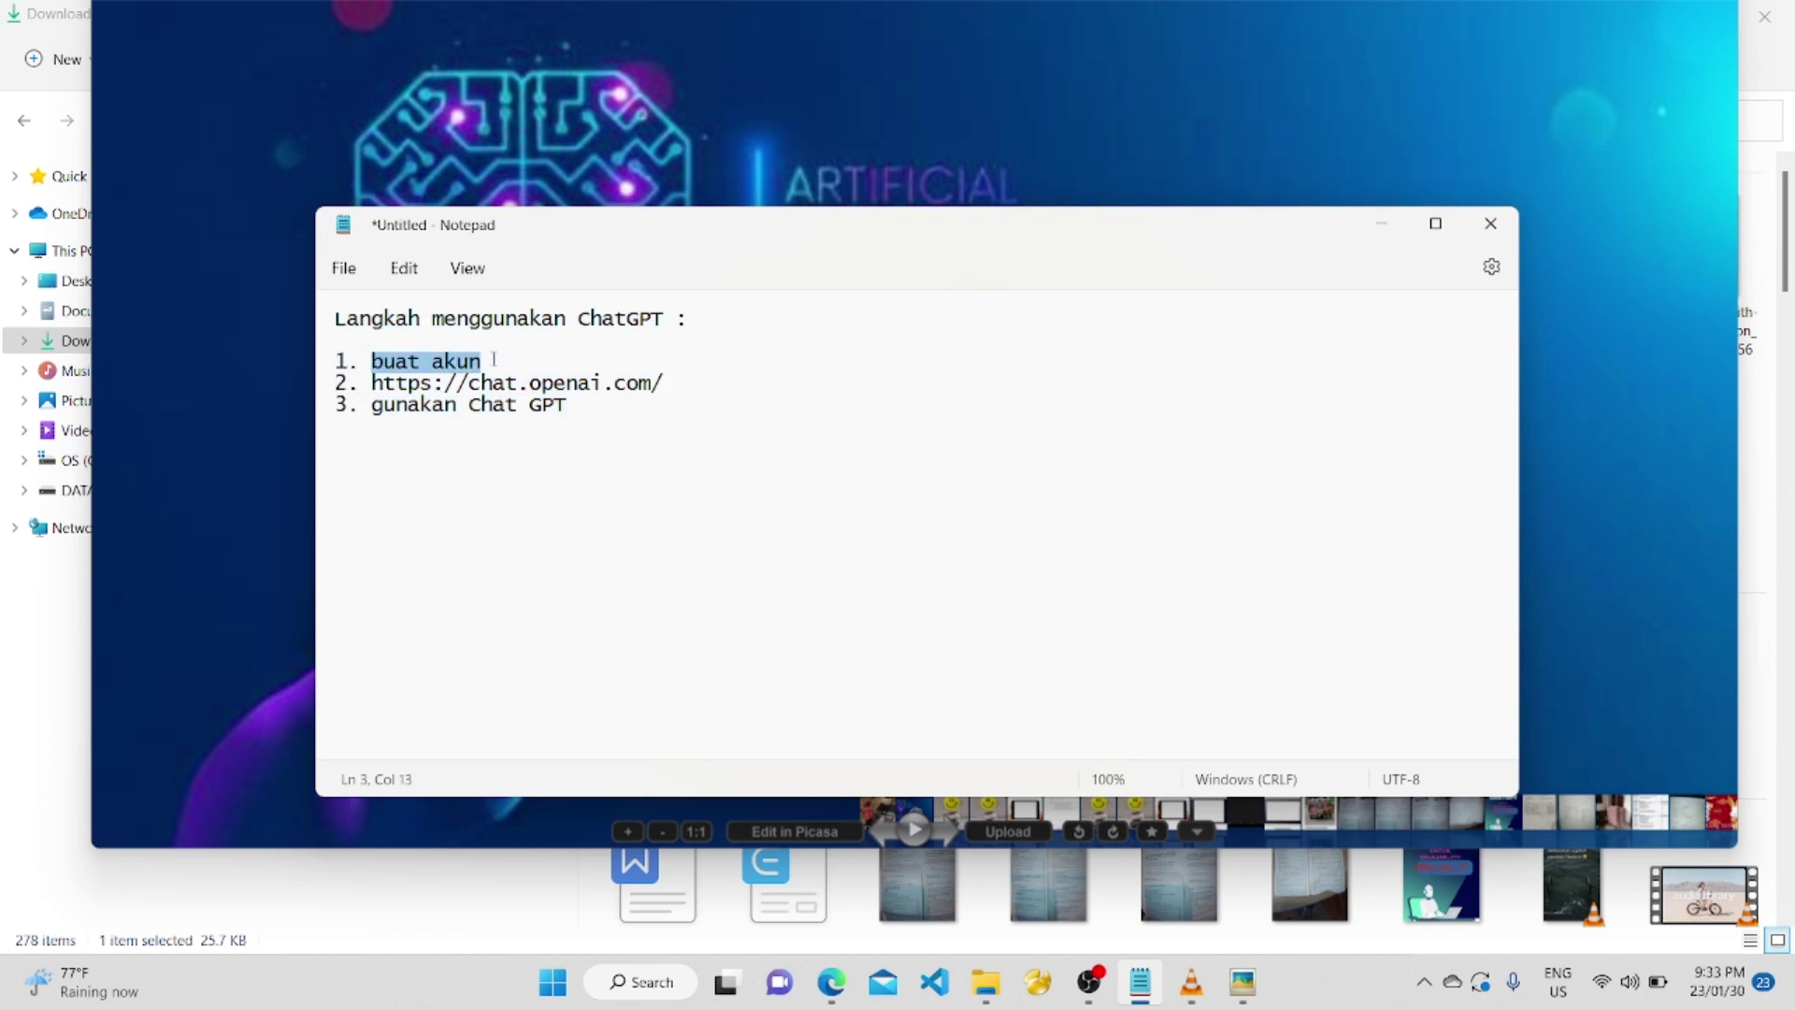
left_click_drag(673, 380, 377, 389)
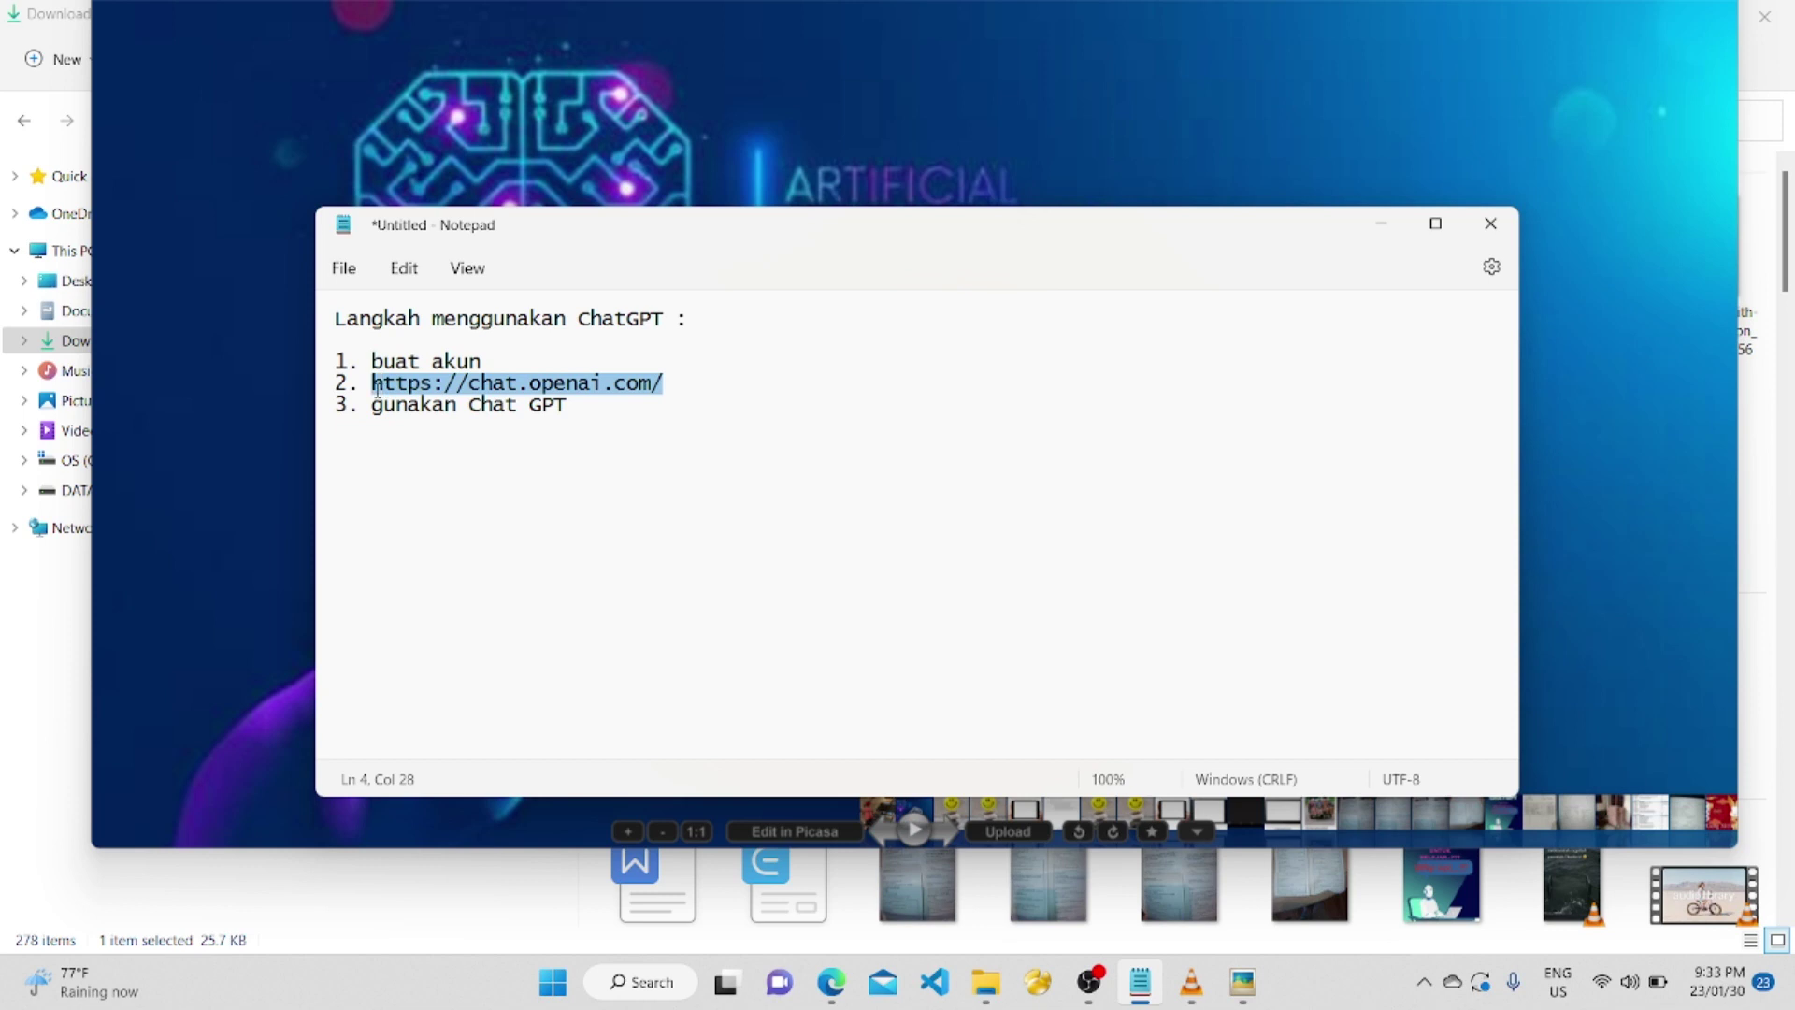
mouse_move(377, 389)
left_mouse_down()
mouse_move(468, 361)
mouse_move(372, 383)
left_mouse_up()
key("ctrl+c")
left_click(440, 363)
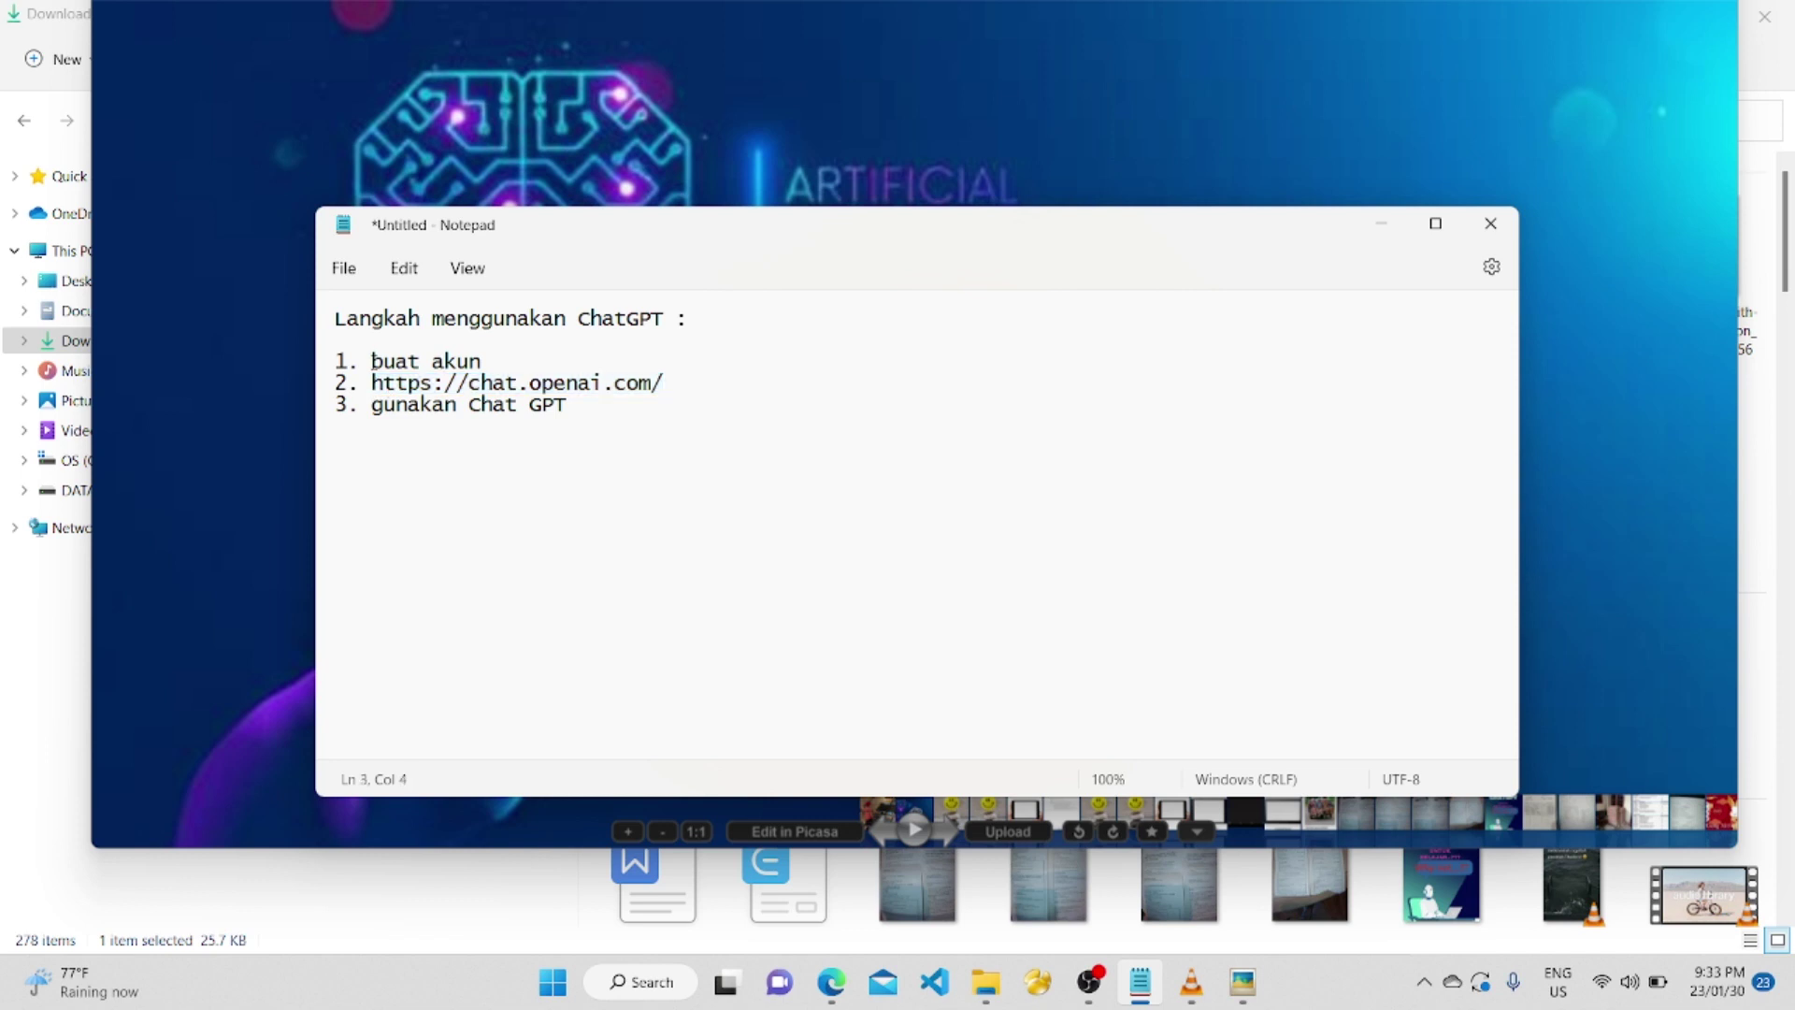
Insert "login / registrasi akun" before the web address in the second item of the note.
left_click(369, 378)
type("login")
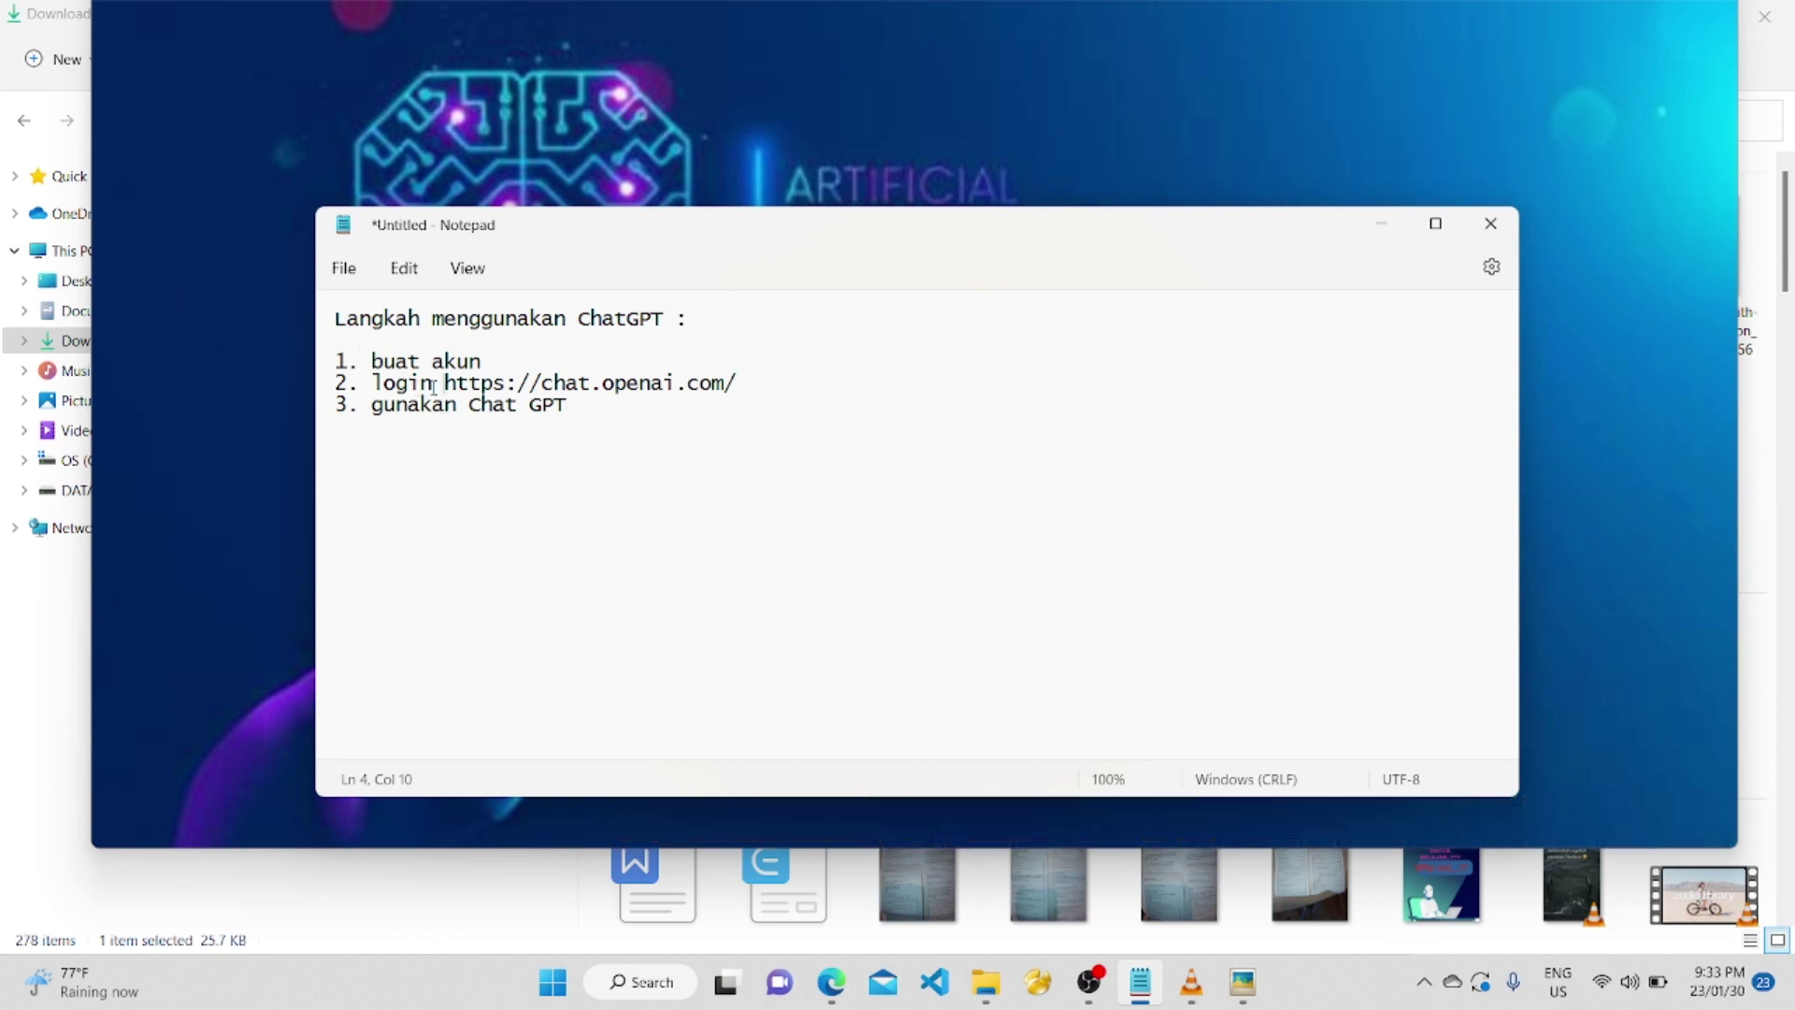
type("/ regis")
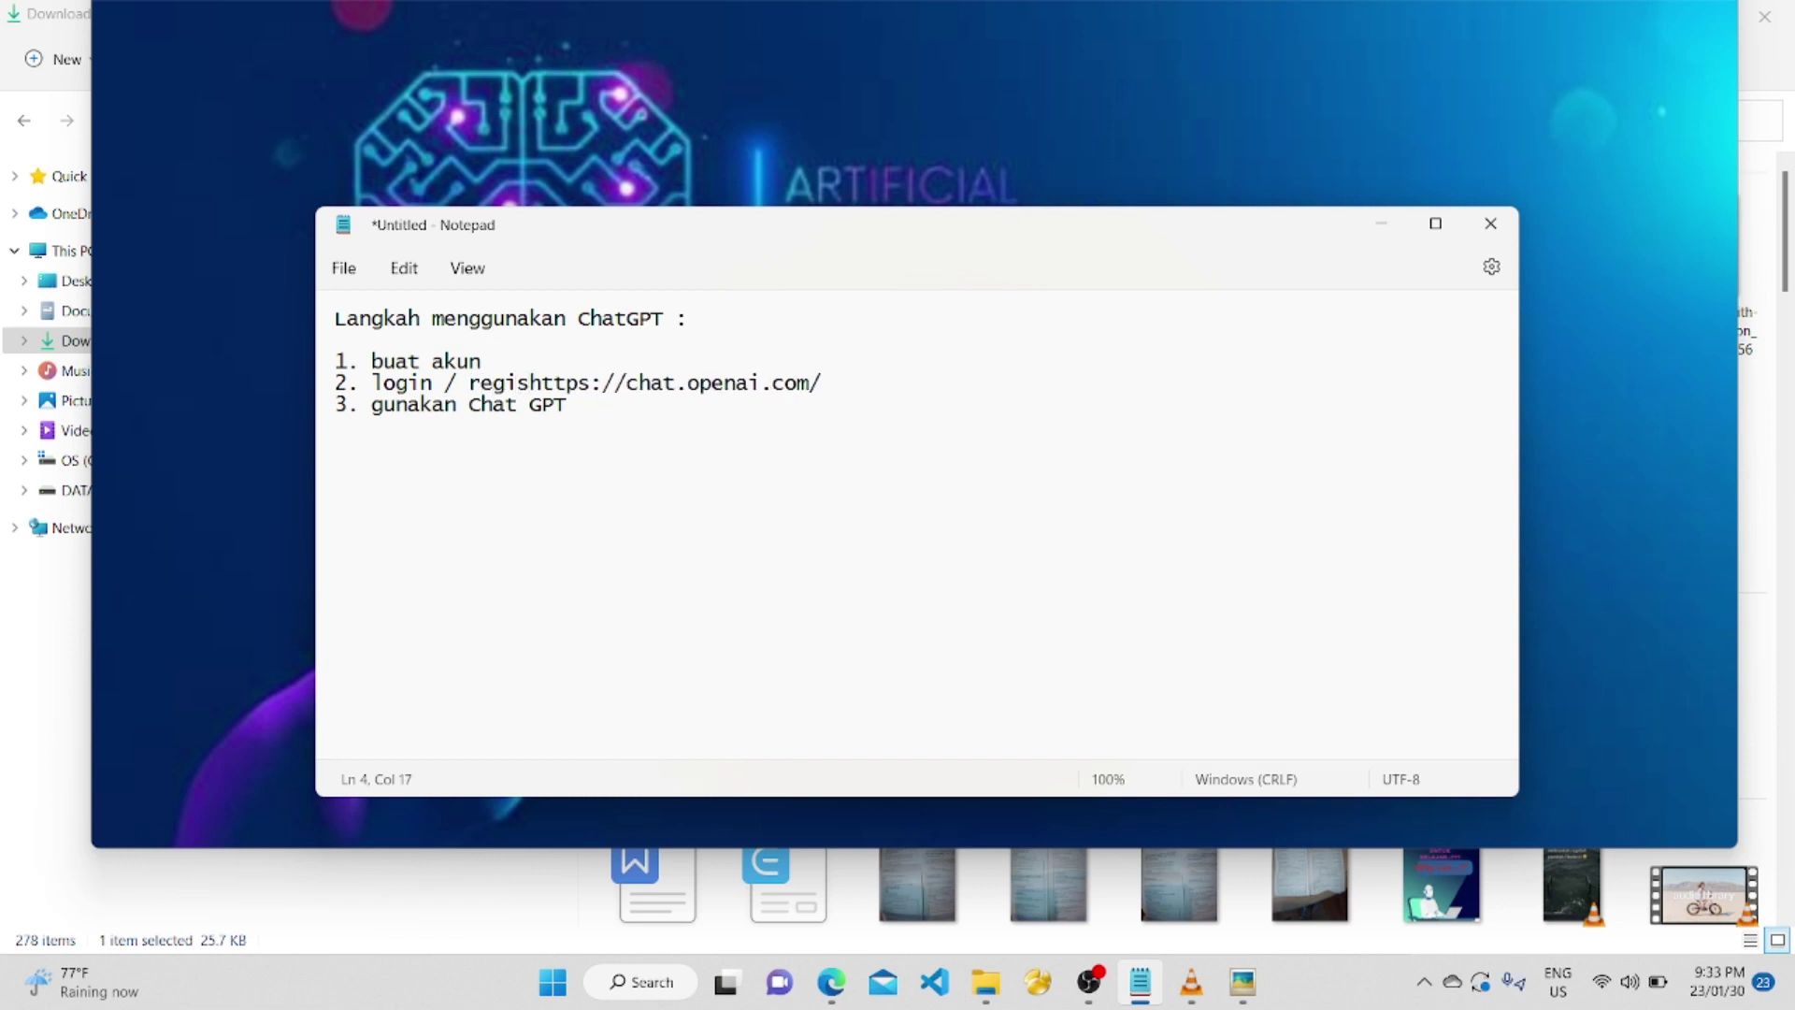
type("trasi akun")
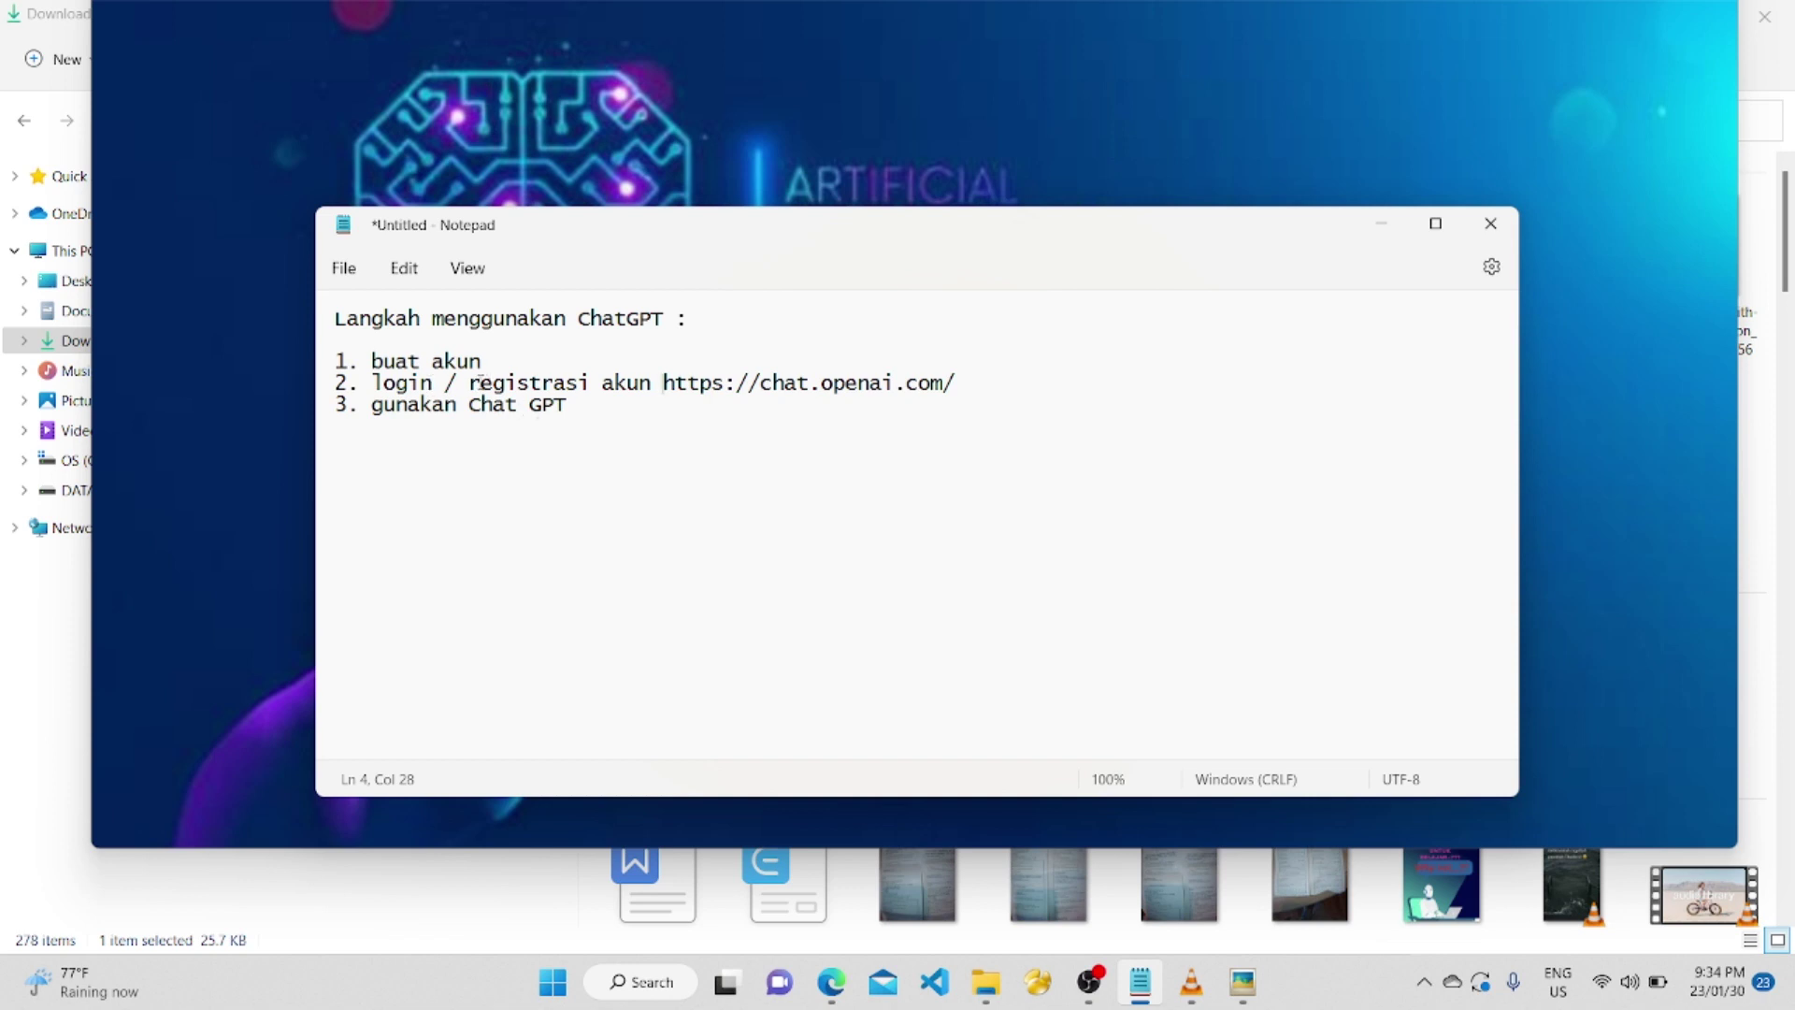
left_click_drag(383, 382, 421, 381)
left_click_drag(577, 404, 371, 404)
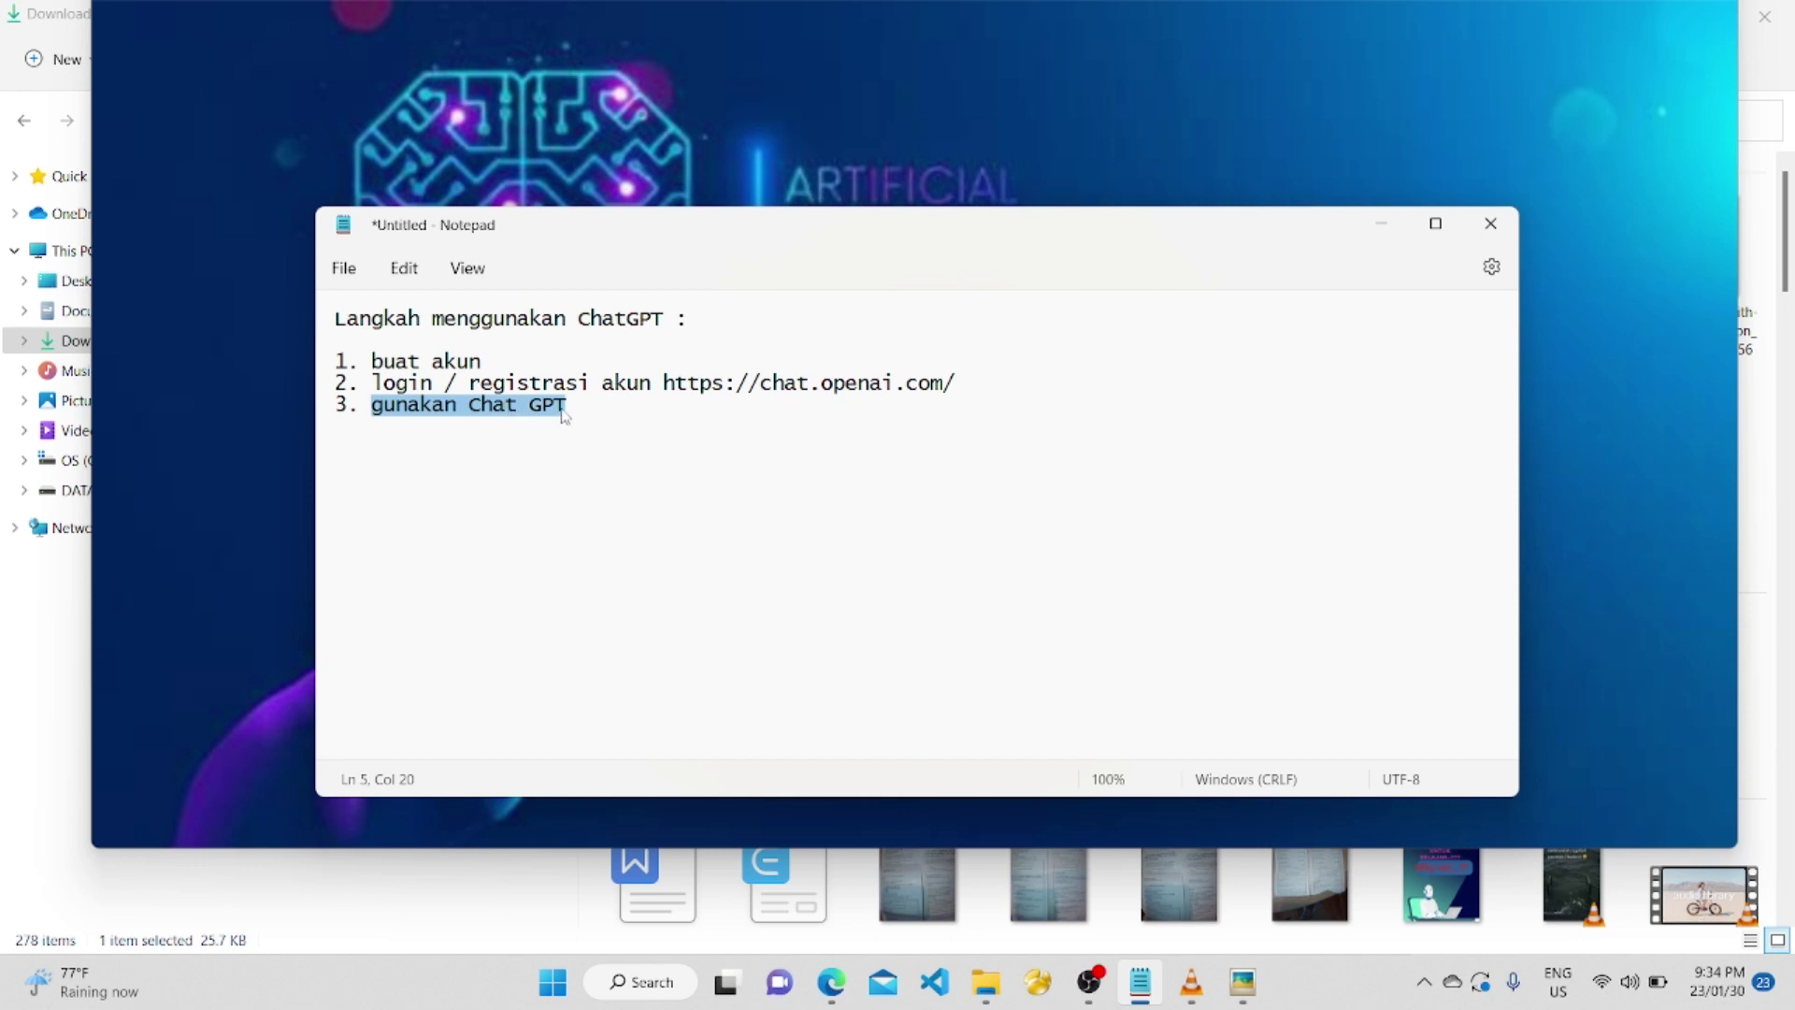
left_click_drag(491, 367, 372, 362)
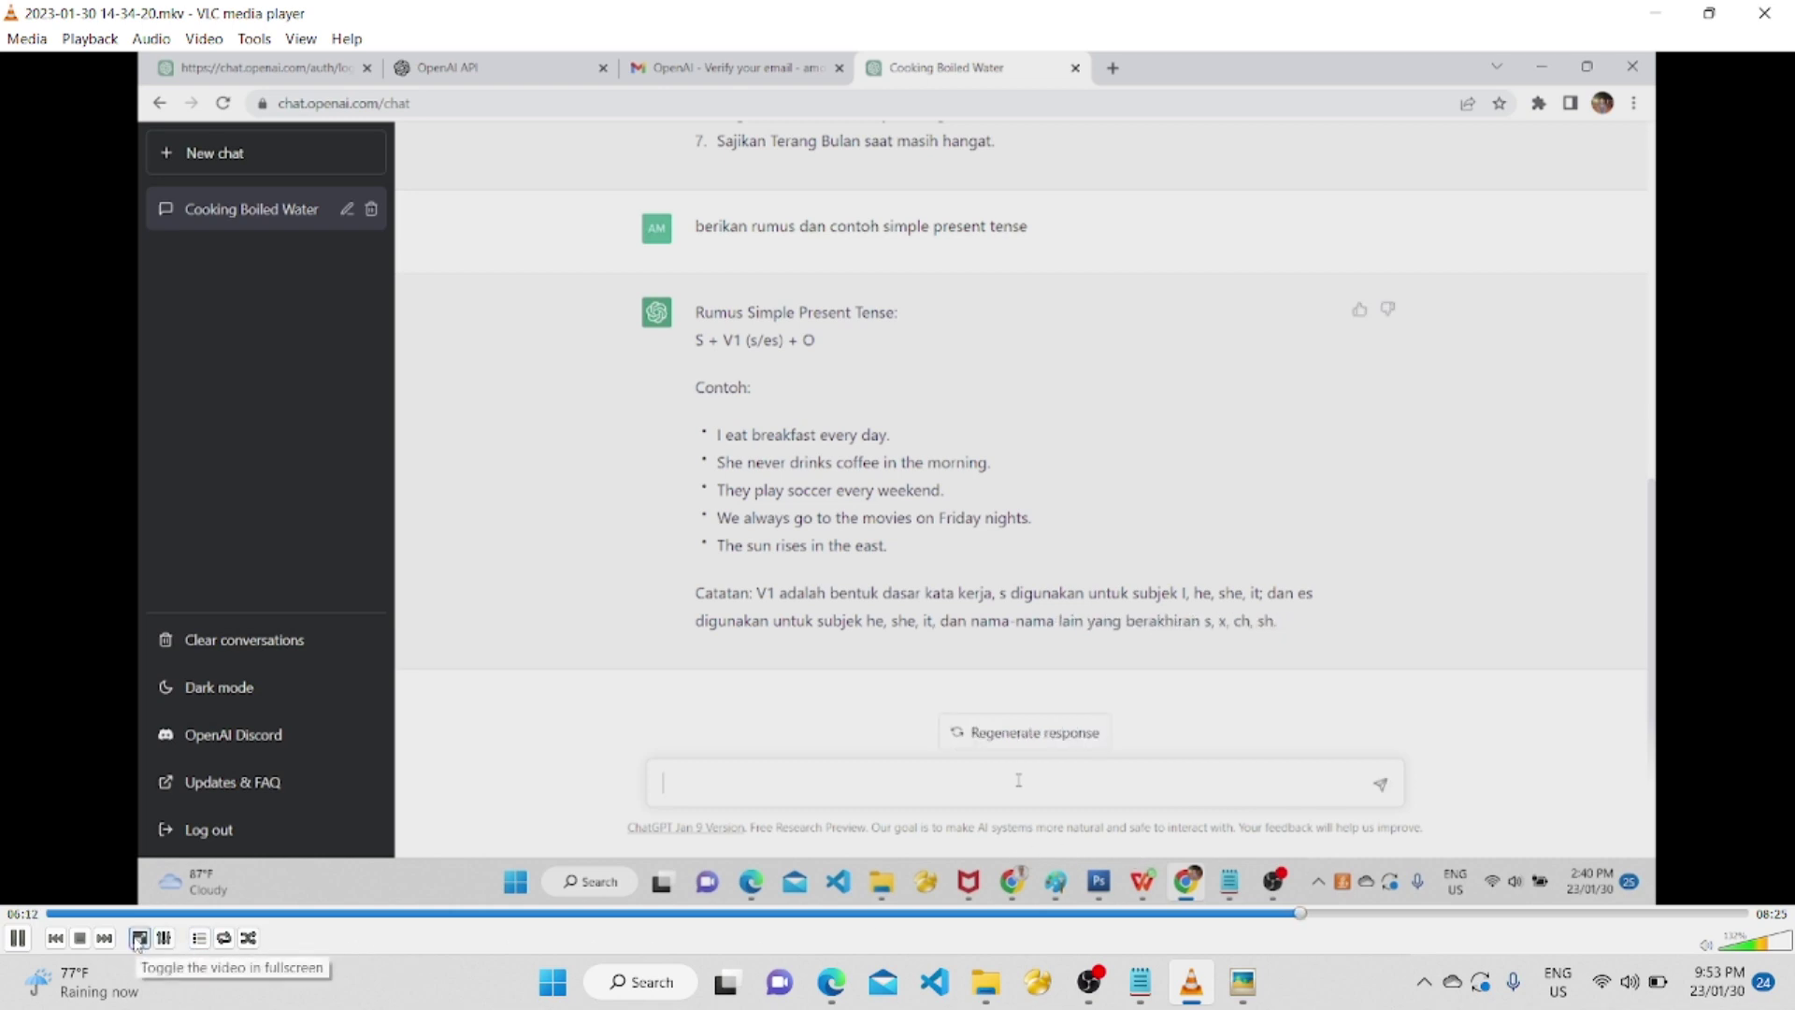
mouse_move(1175, 1006)
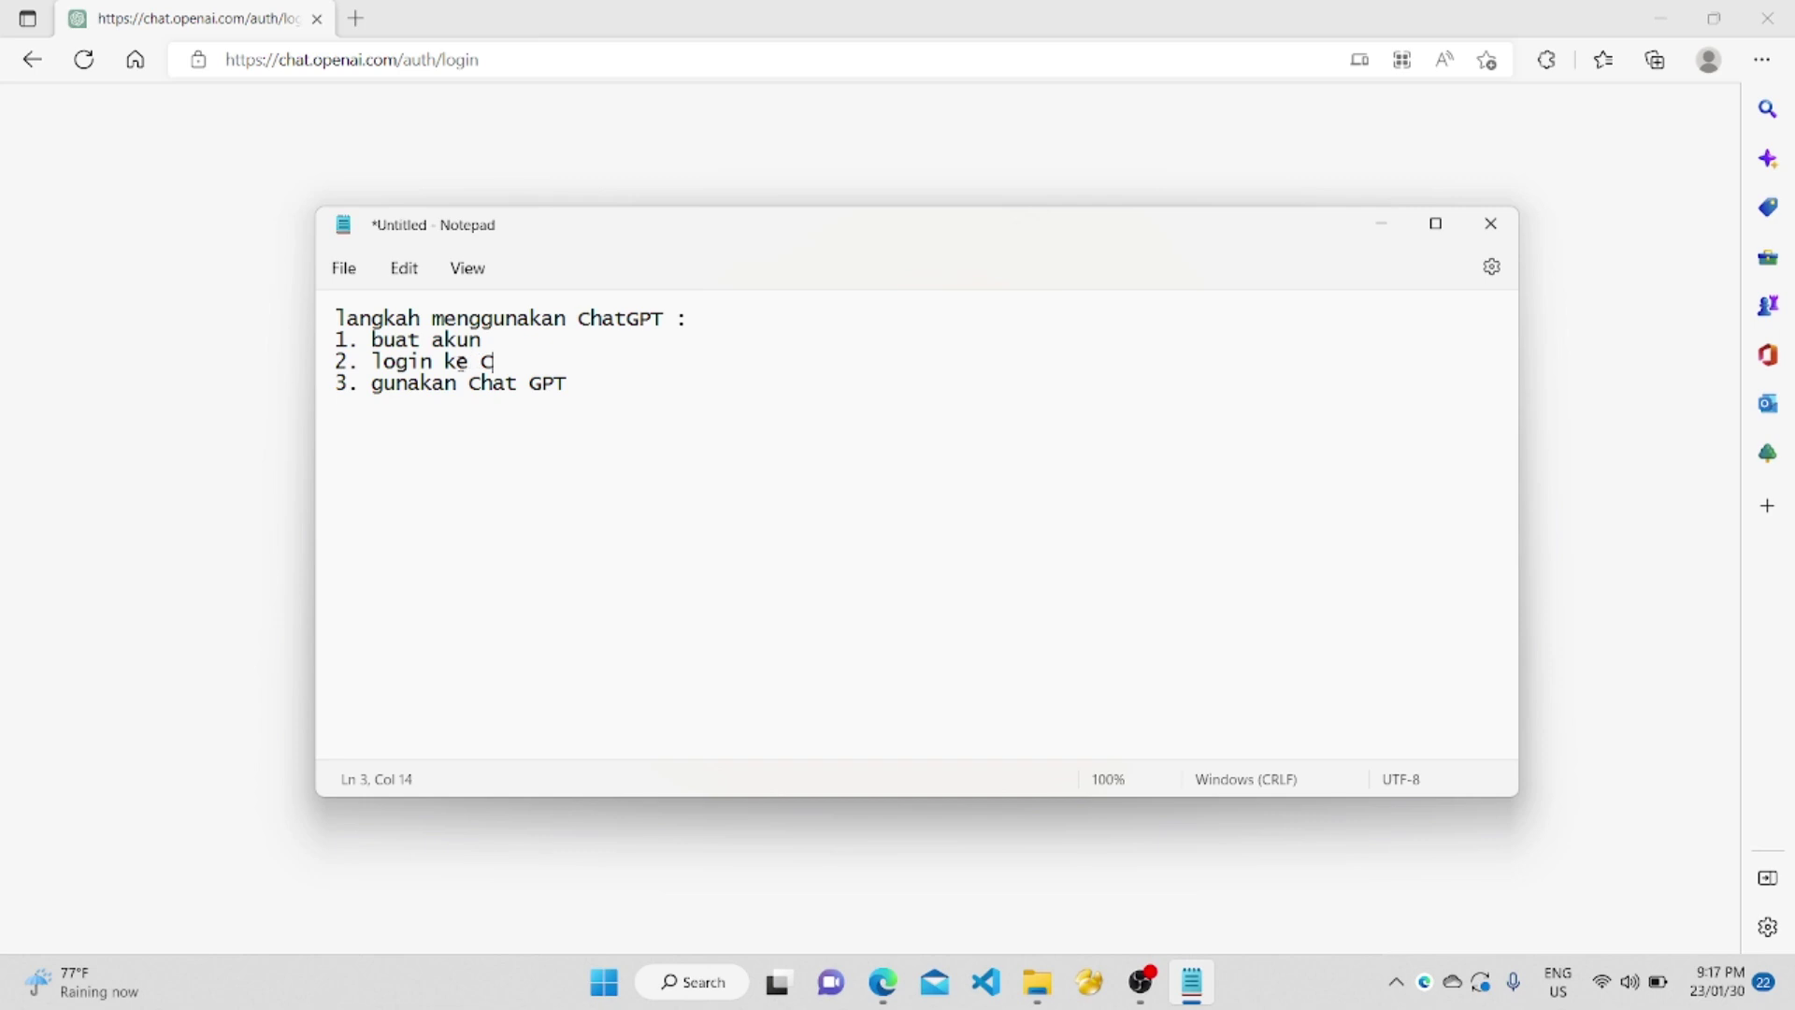
left_click_drag(372, 339, 483, 341)
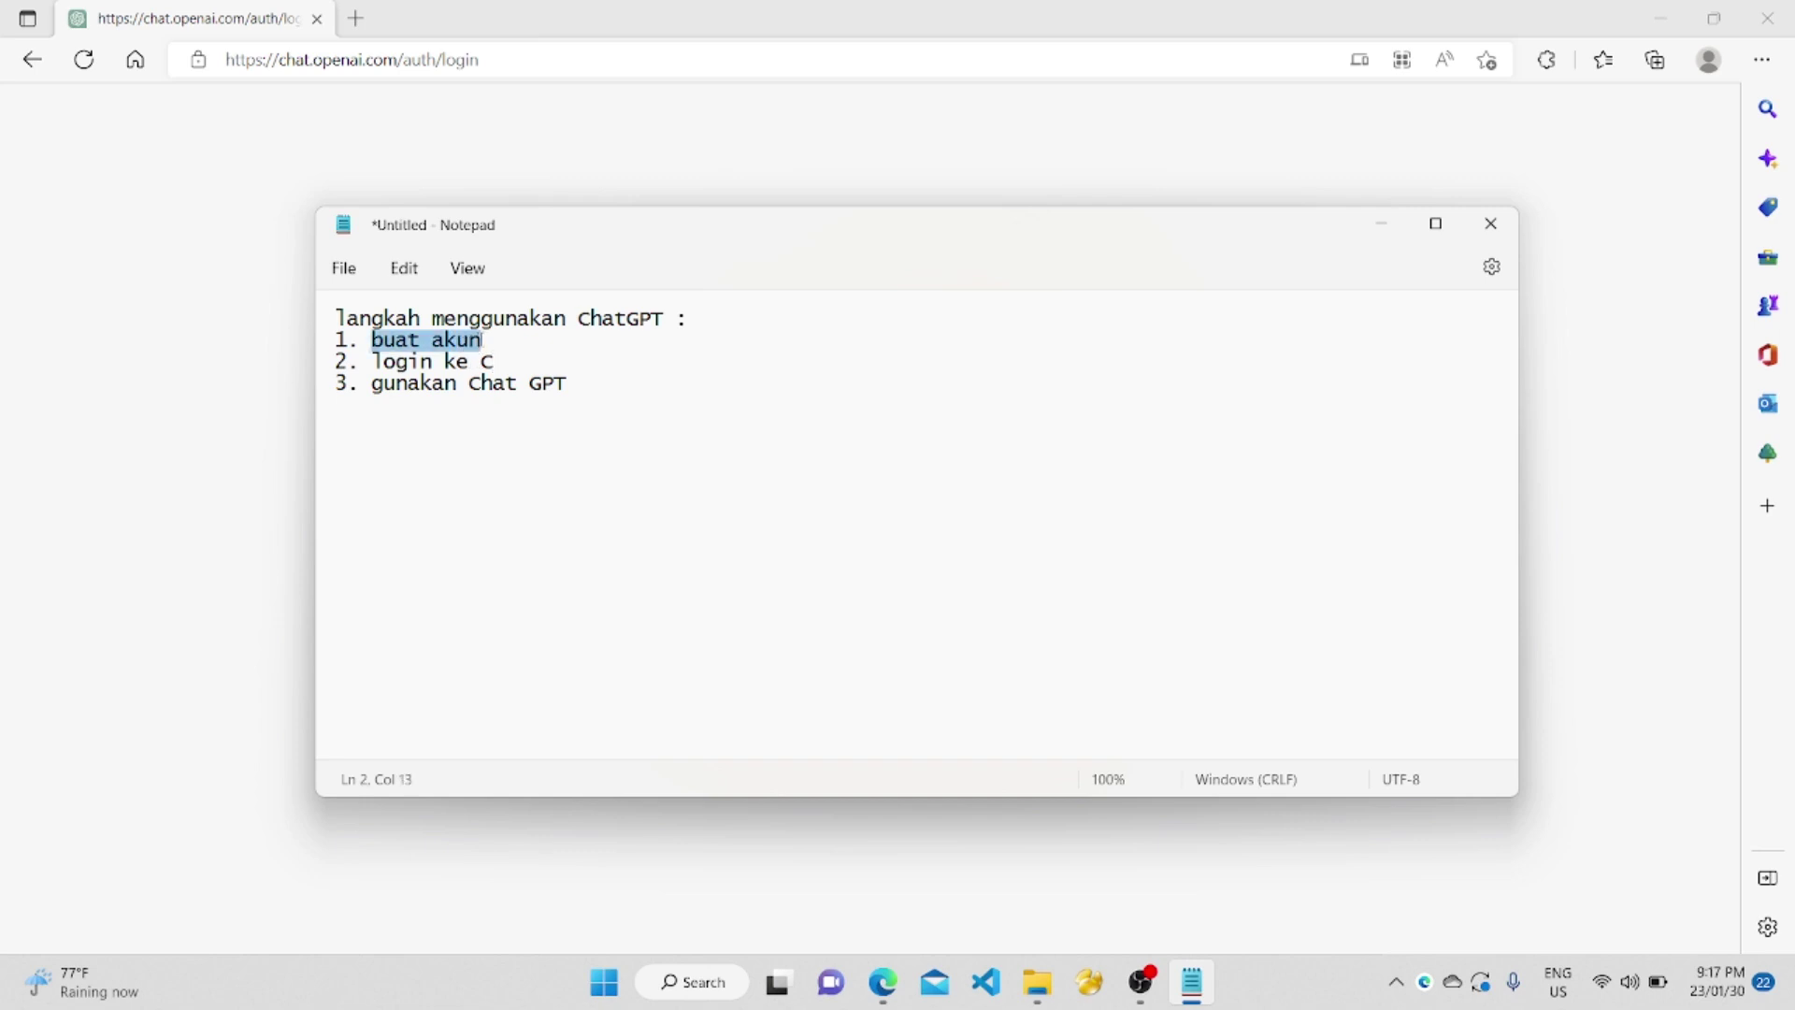
left_click_drag(375, 360, 501, 361)
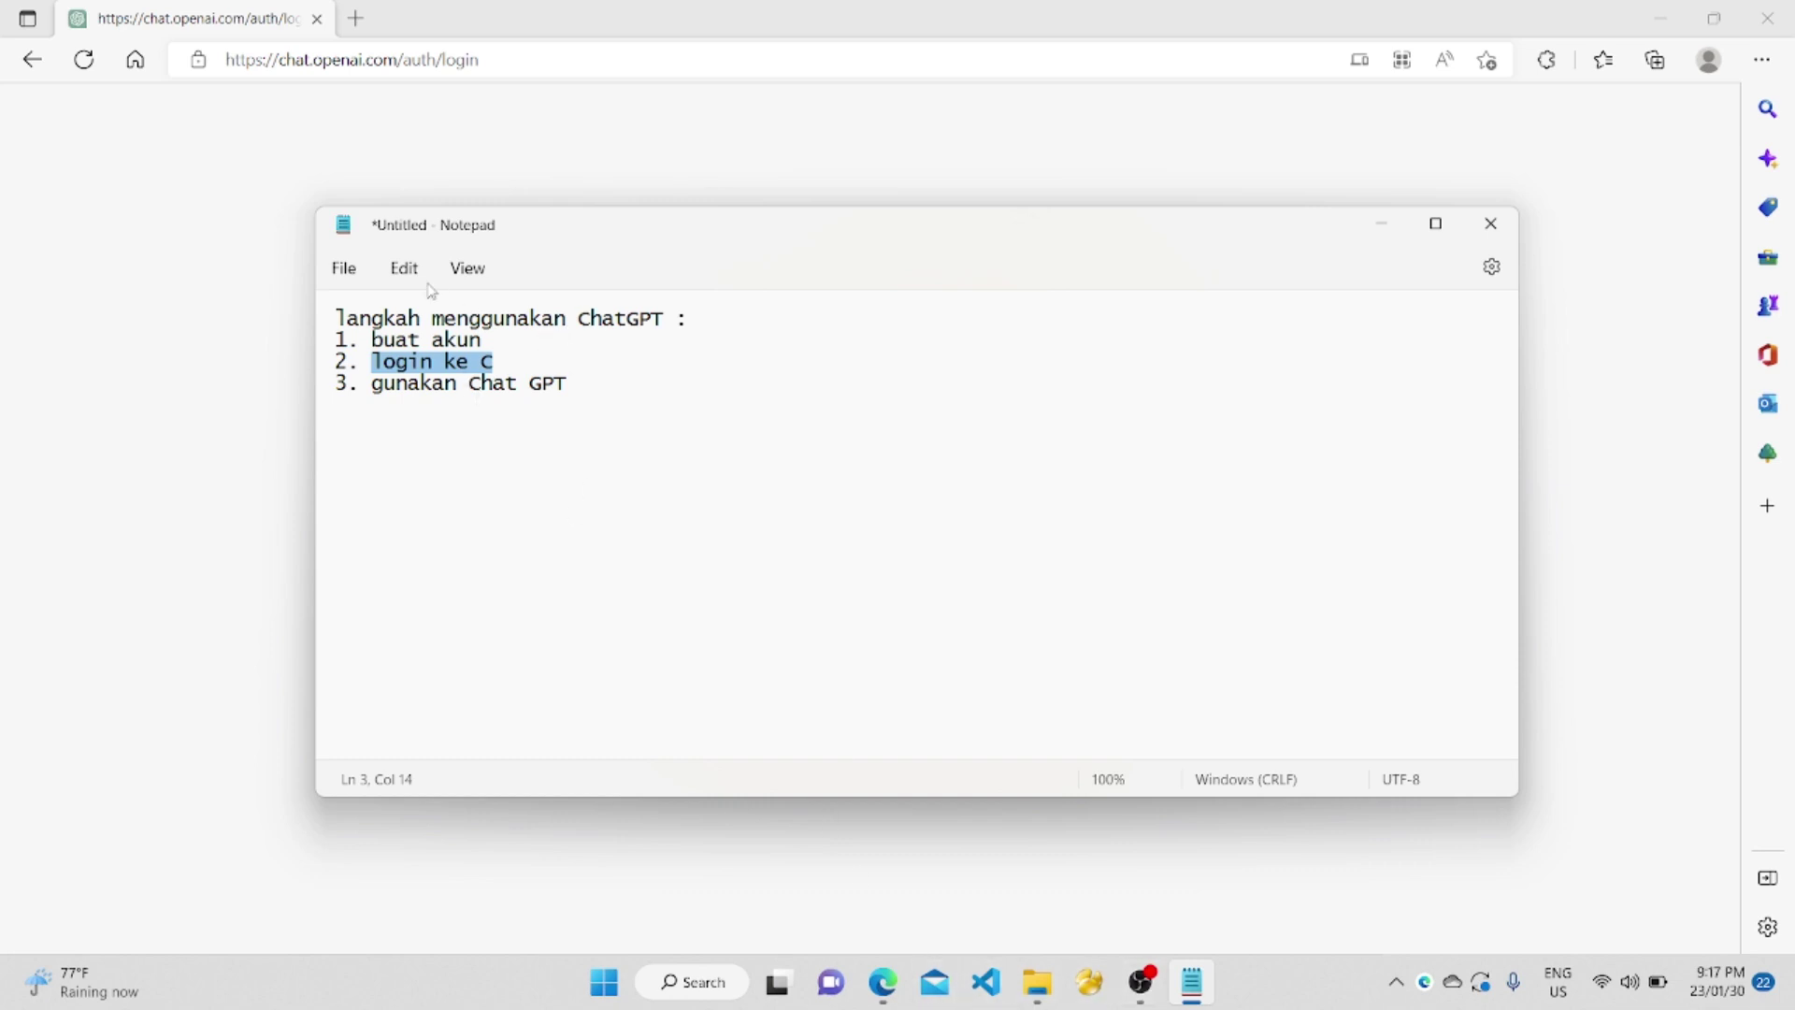
left_click(319, 63)
left_click(397, 63)
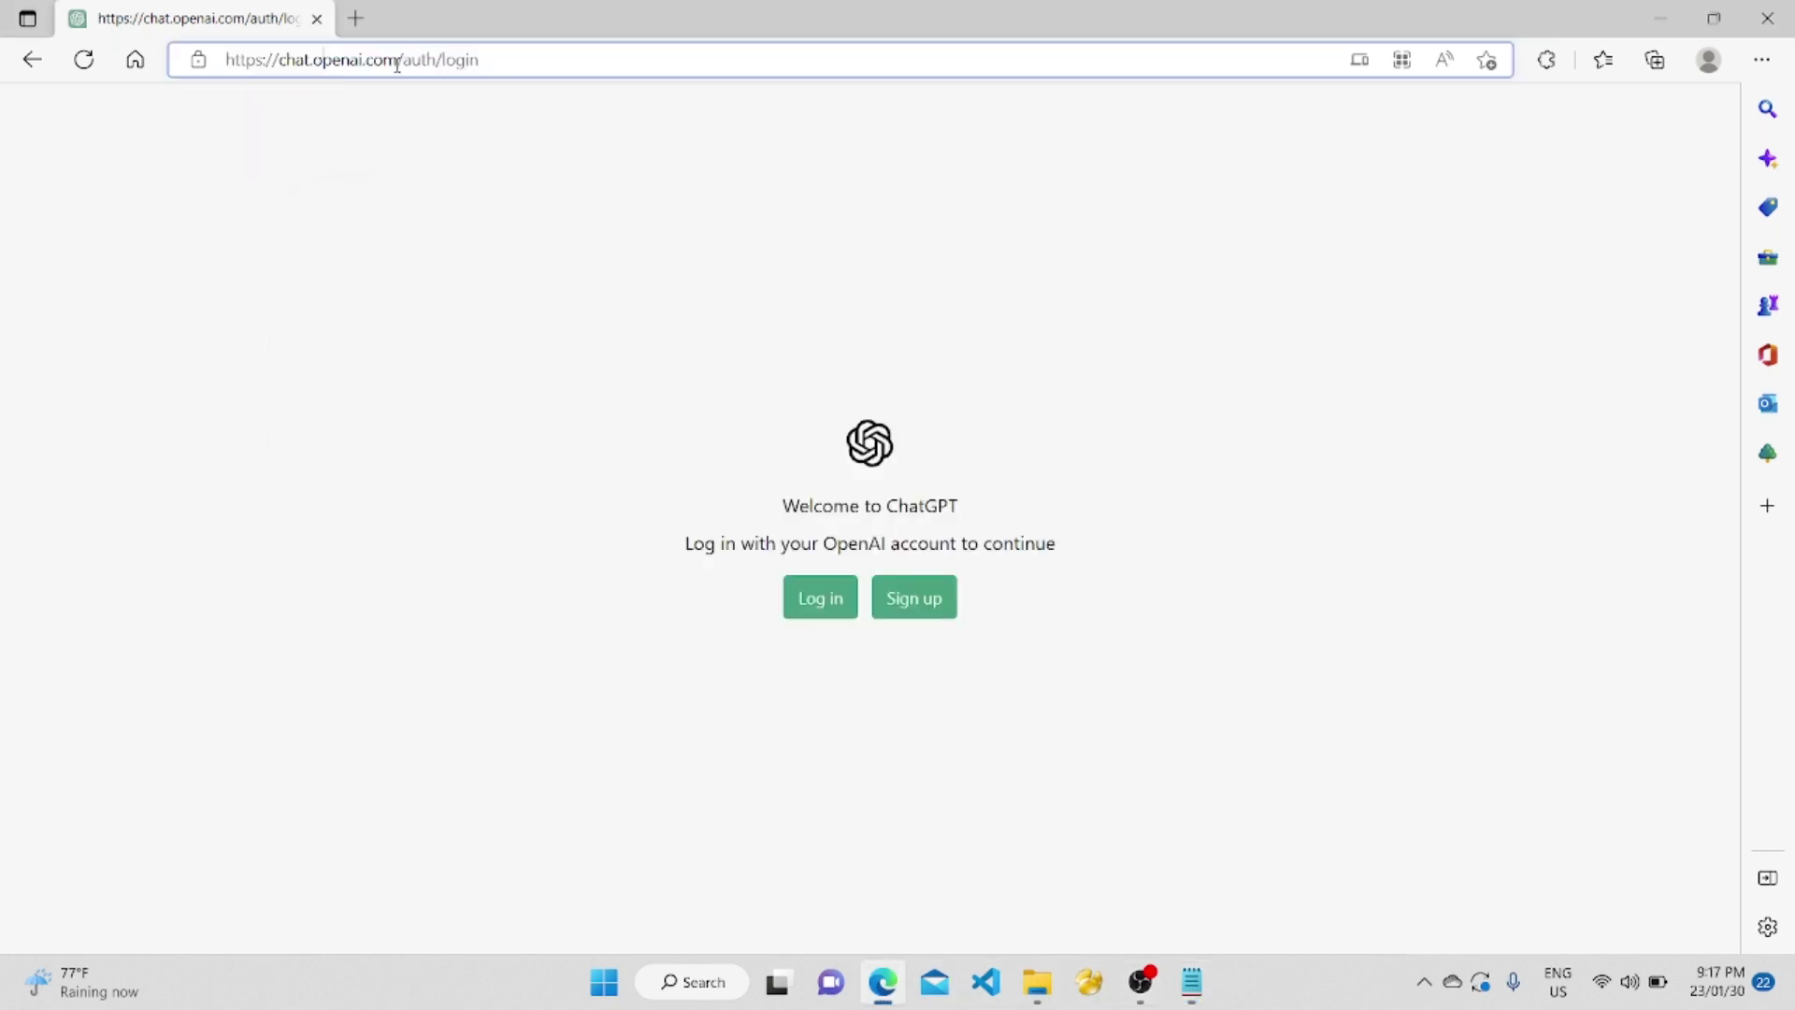
key("ctrl+a")
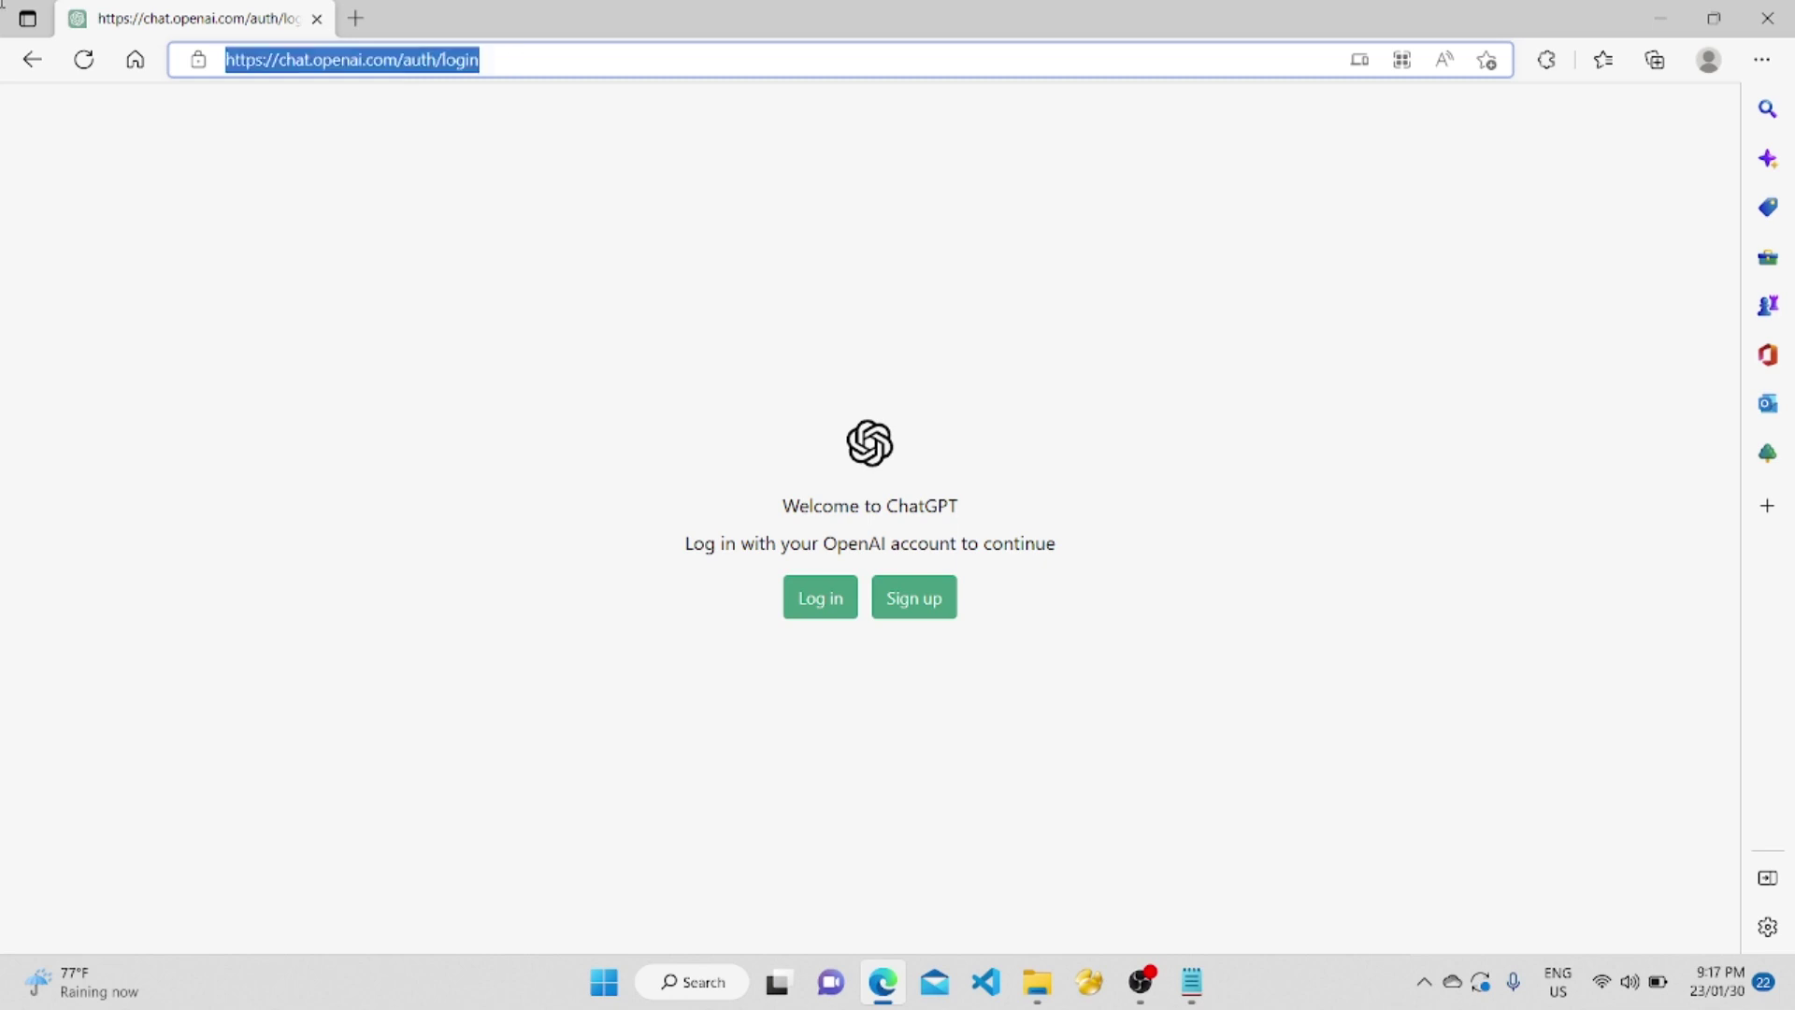
key("ctrl+v")
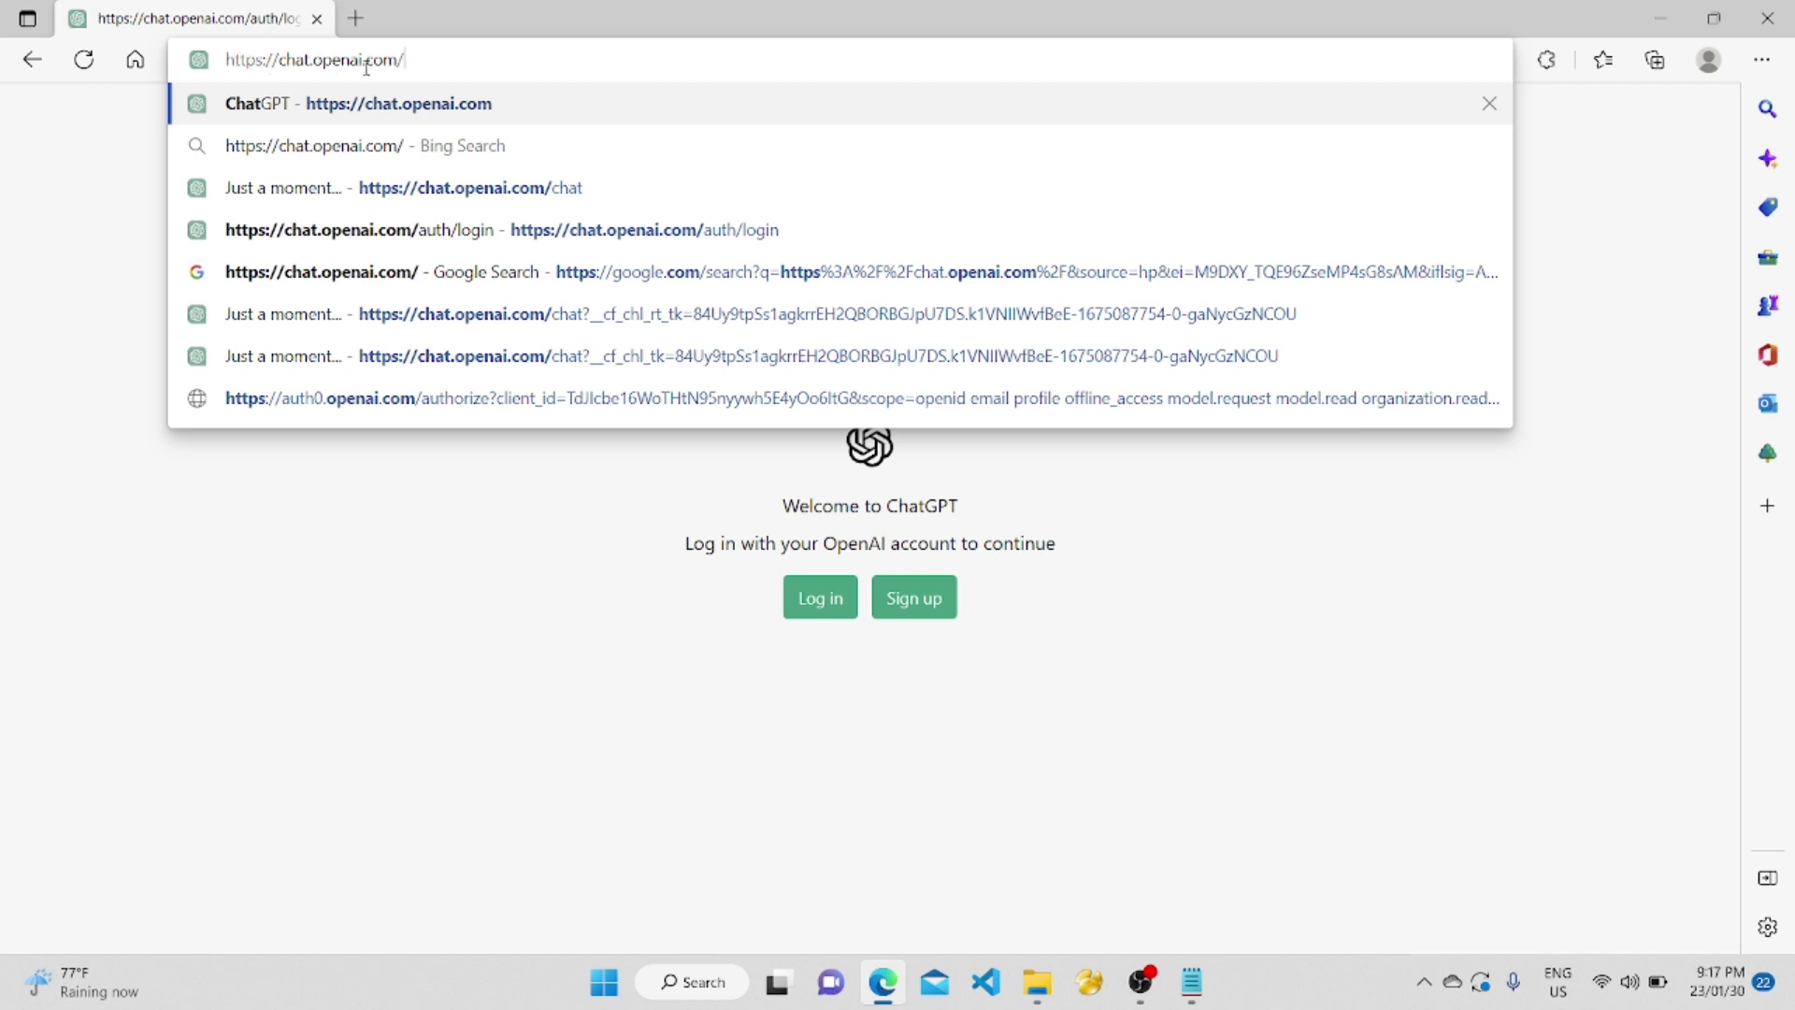
key("Return")
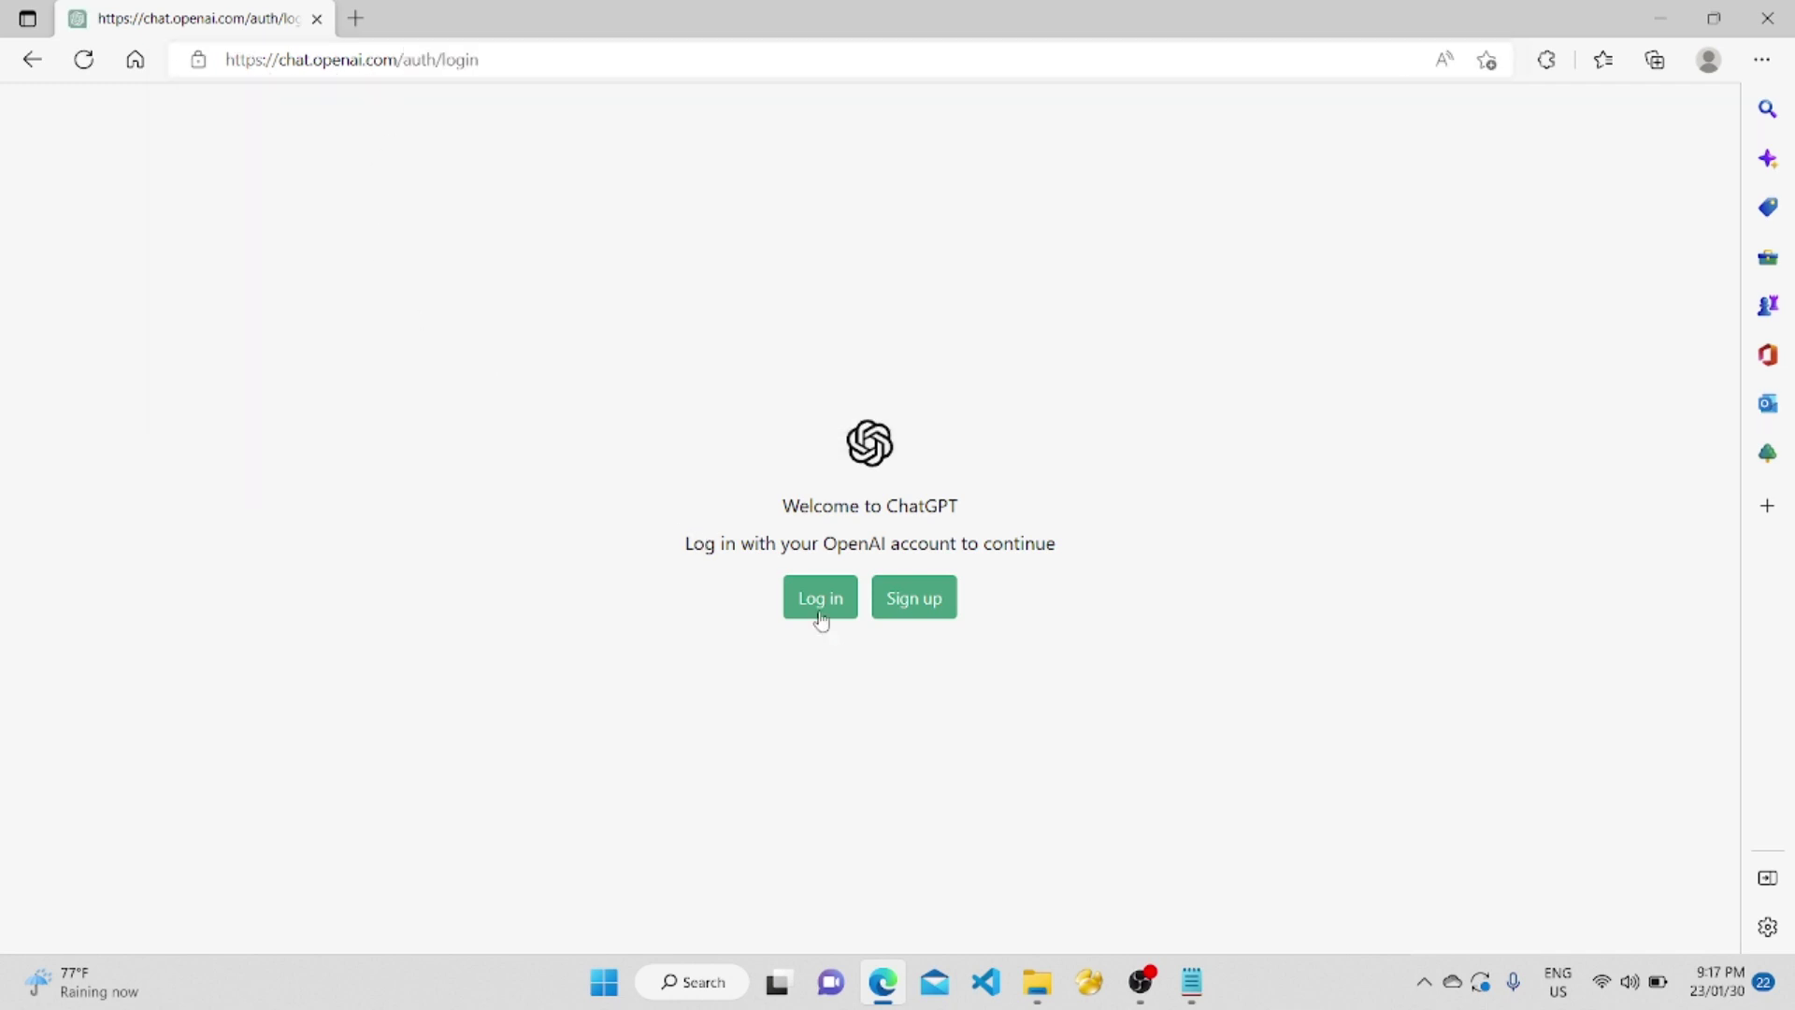
Start the ChatGPT login and submit the account's saved email address.
left_click(828, 615)
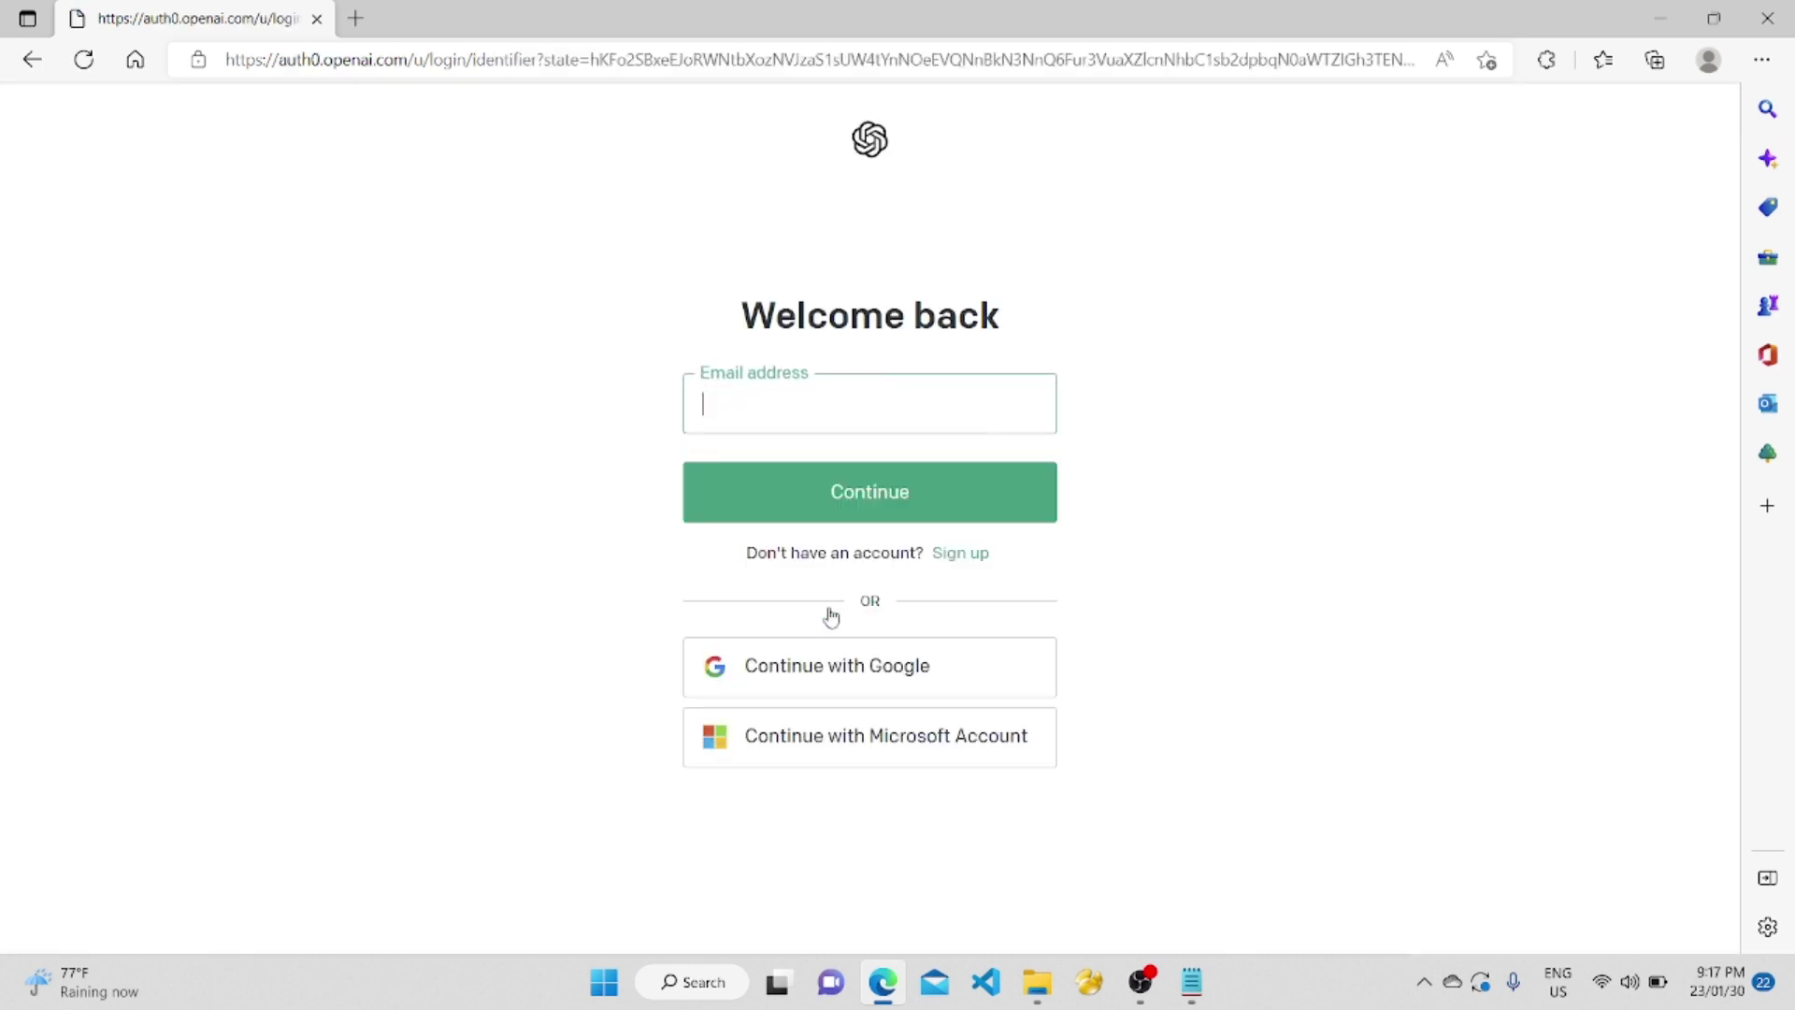
type("amok")
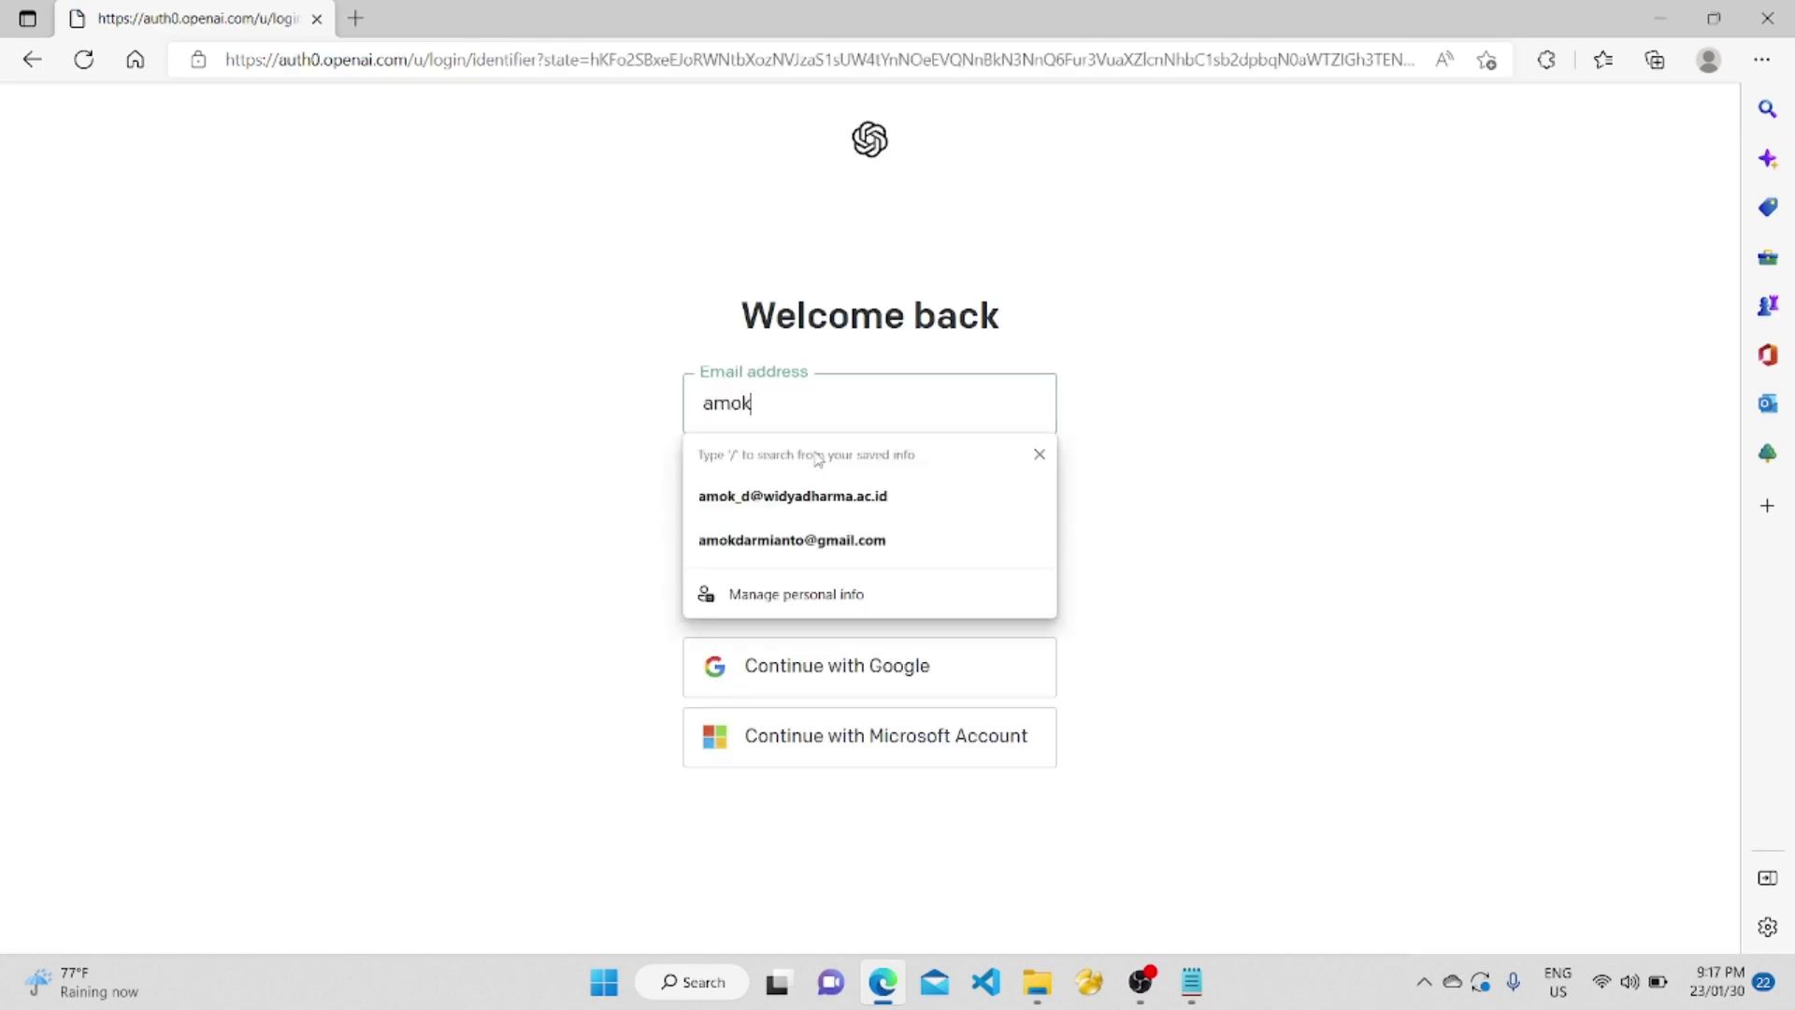
left_click(823, 540)
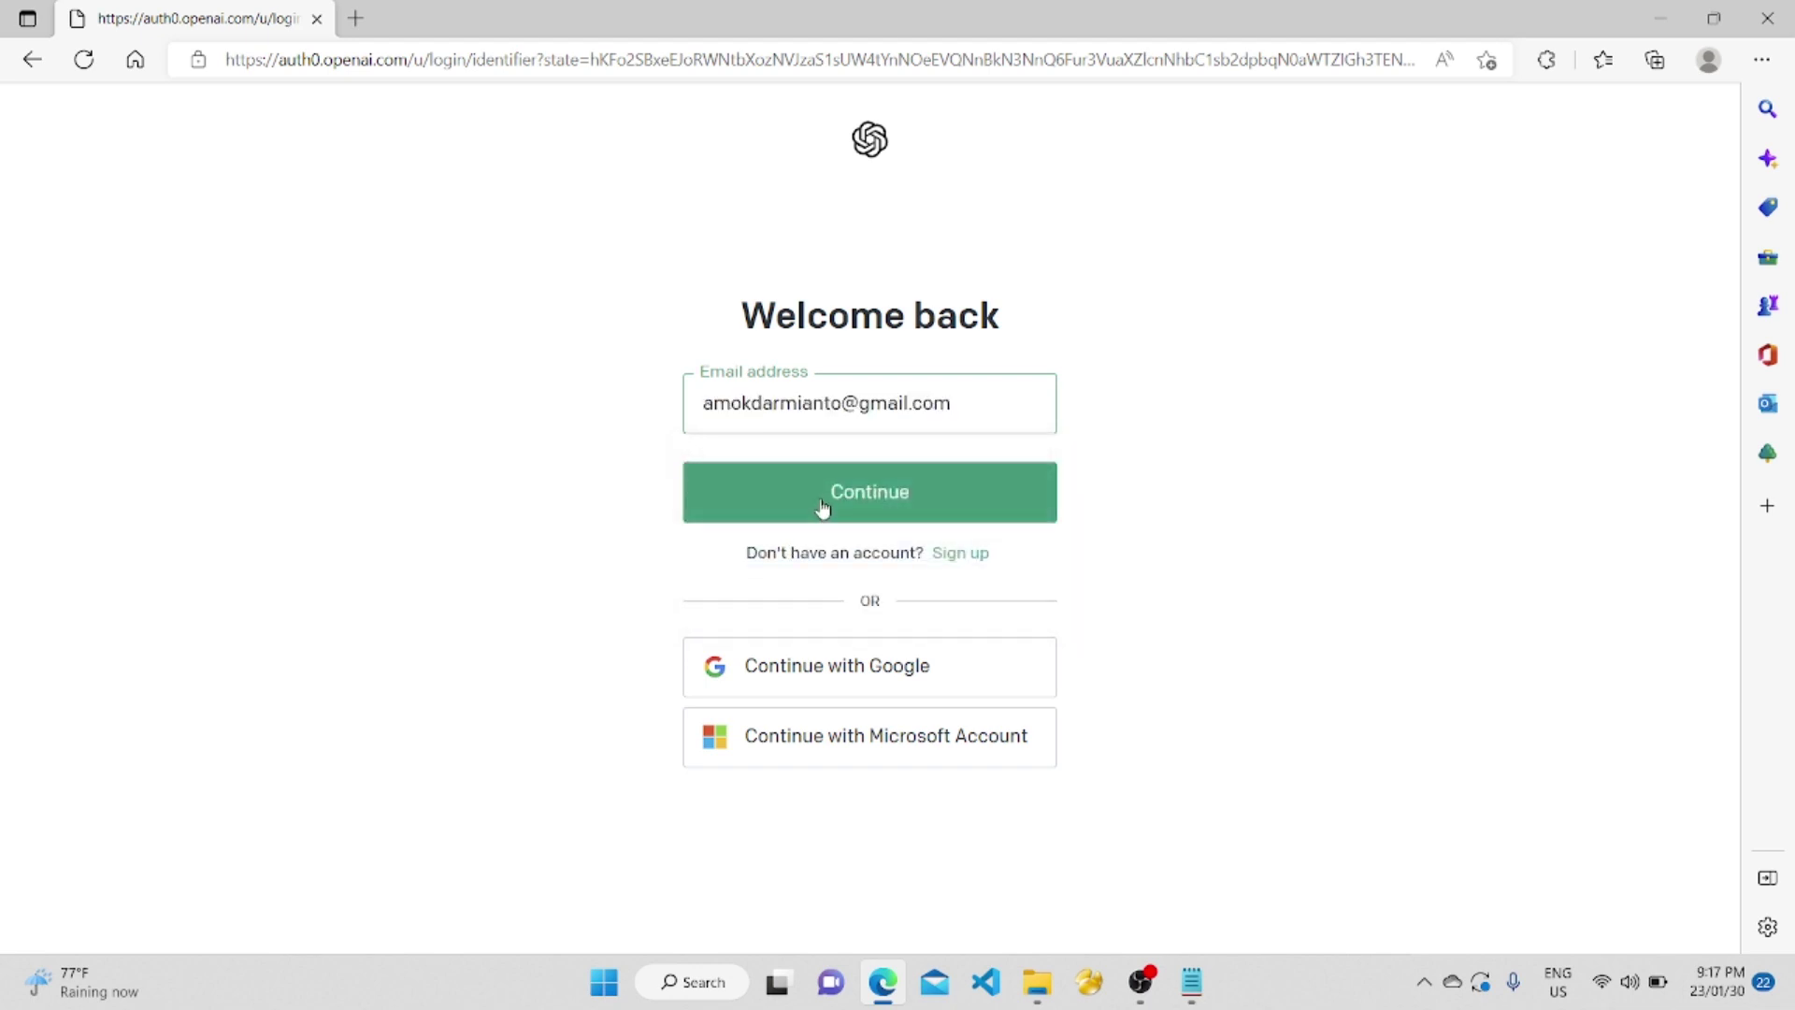
left_click(826, 496)
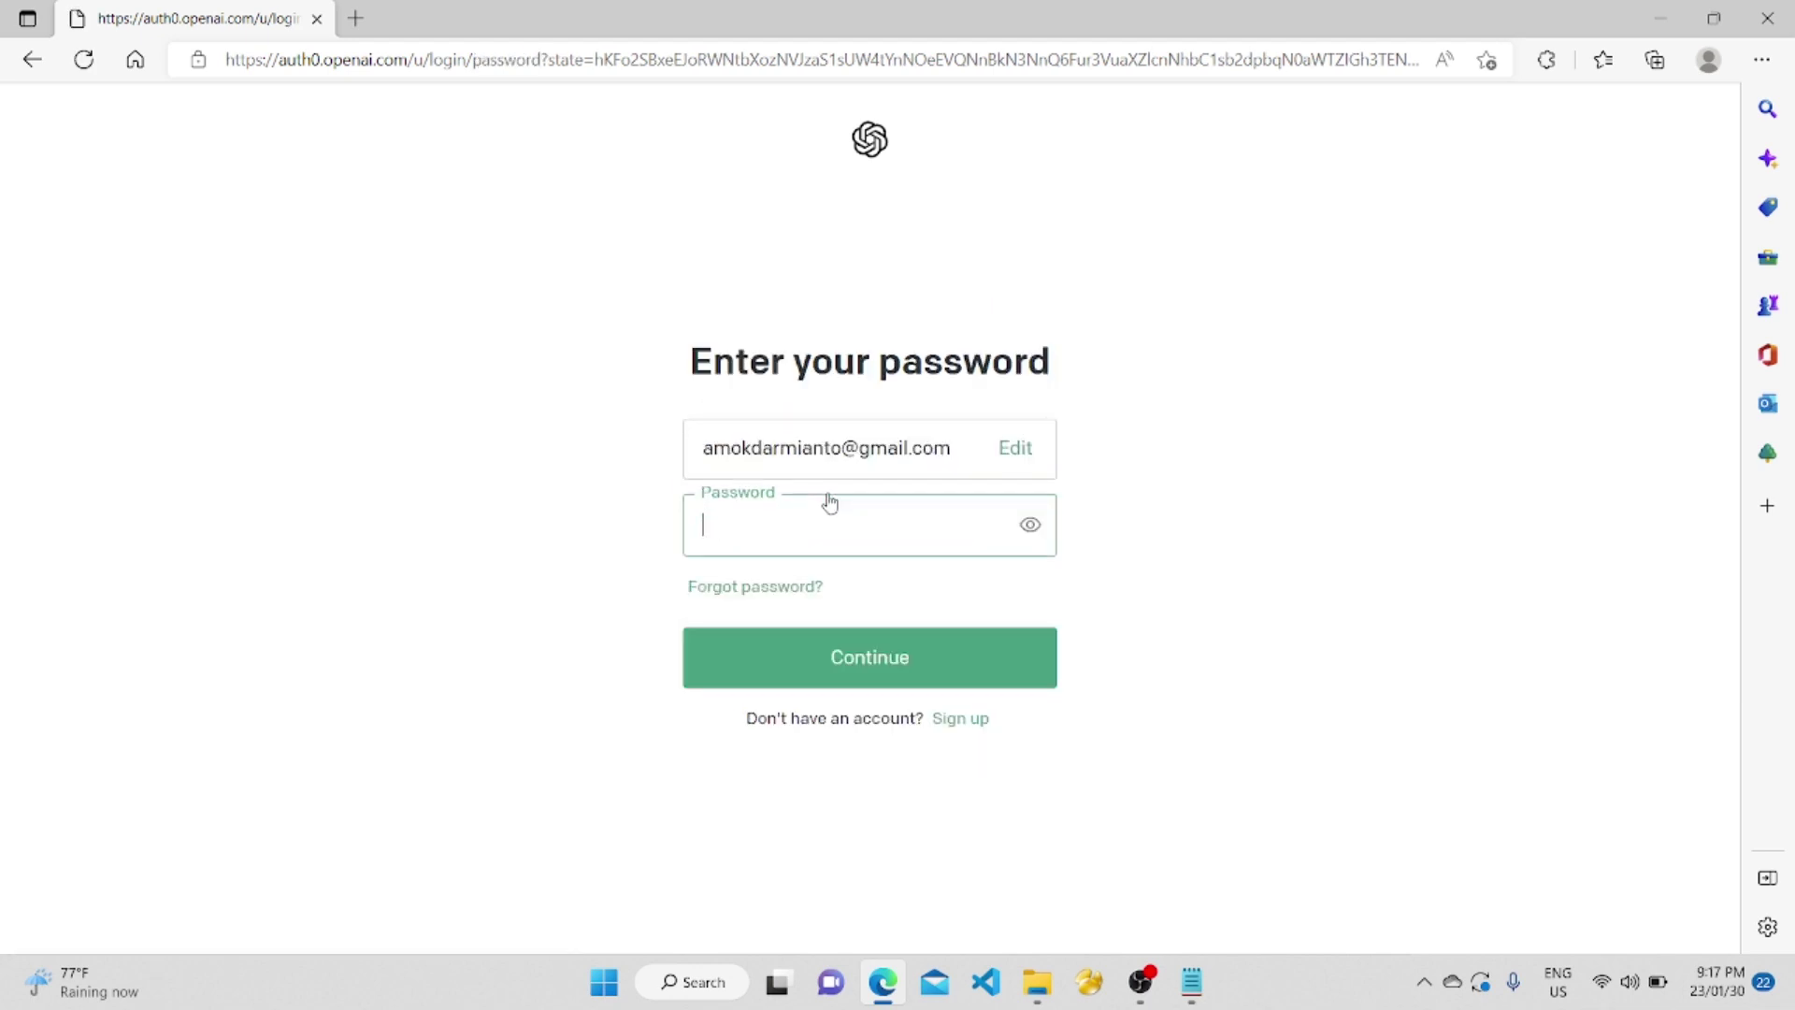
Enter the account password, submit the login, and save the password in the browser.
type("••••••••••••••")
left_click(856, 675)
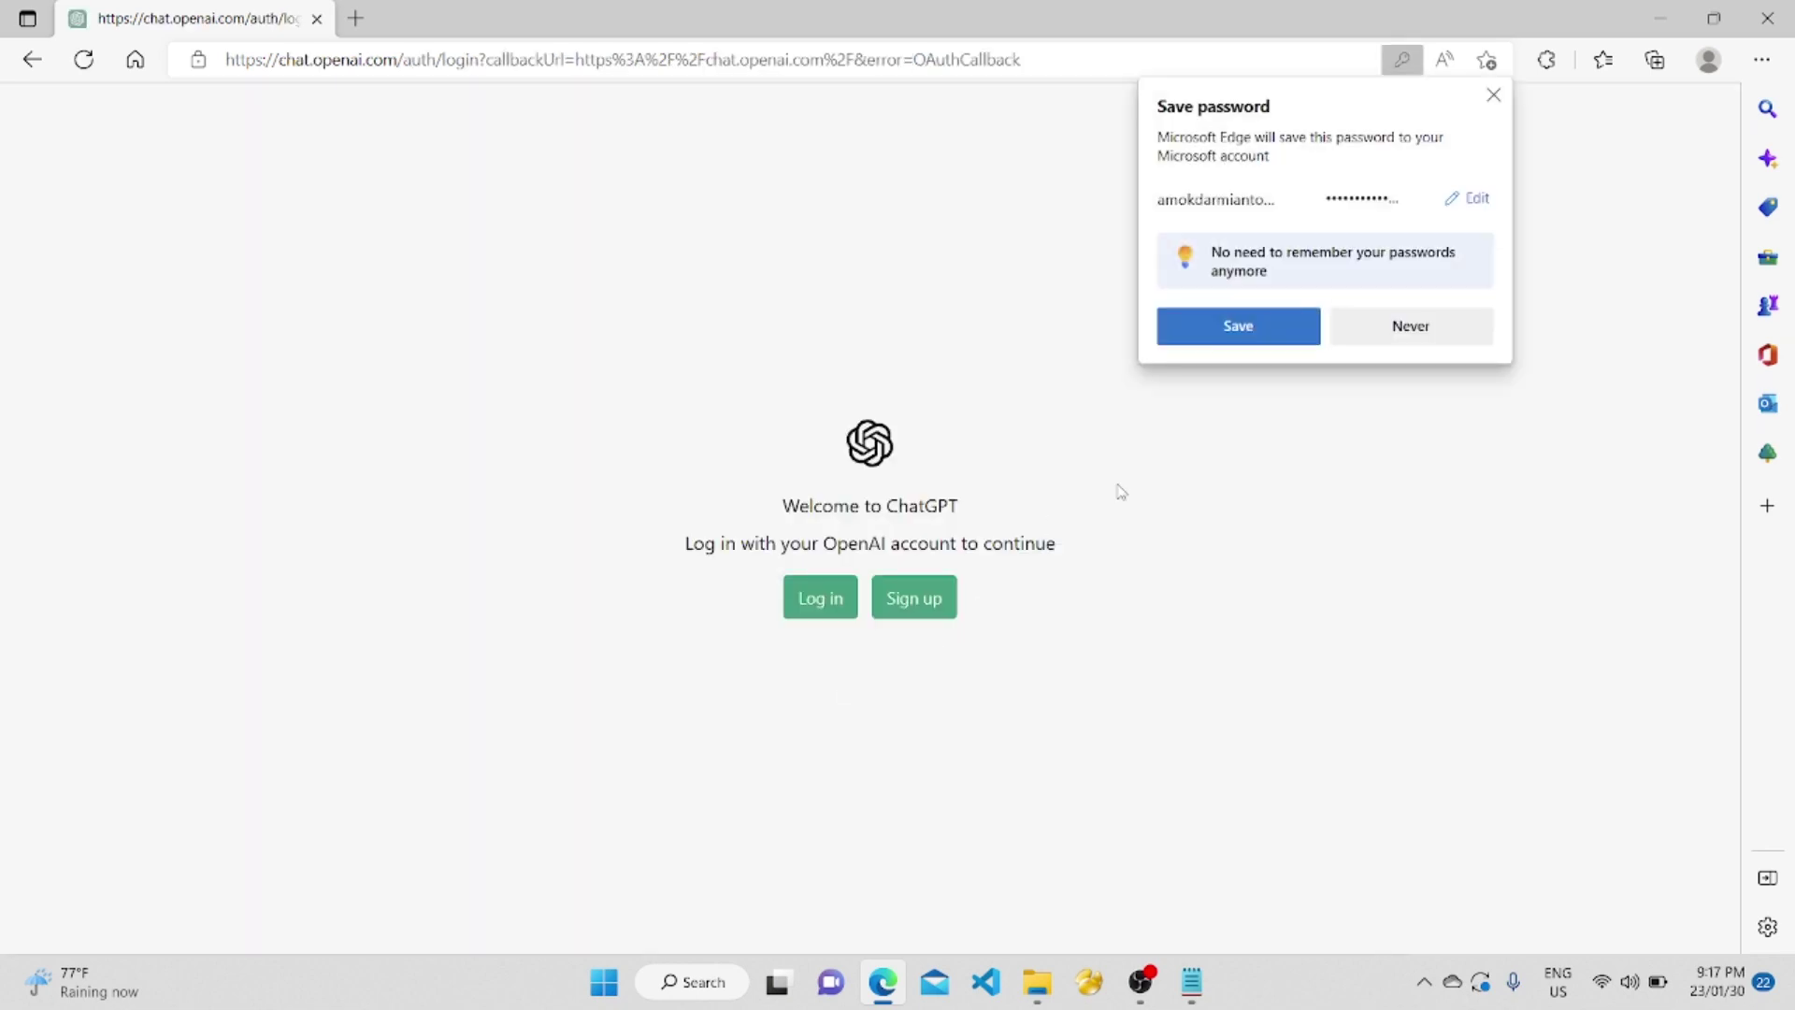
left_click(1266, 338)
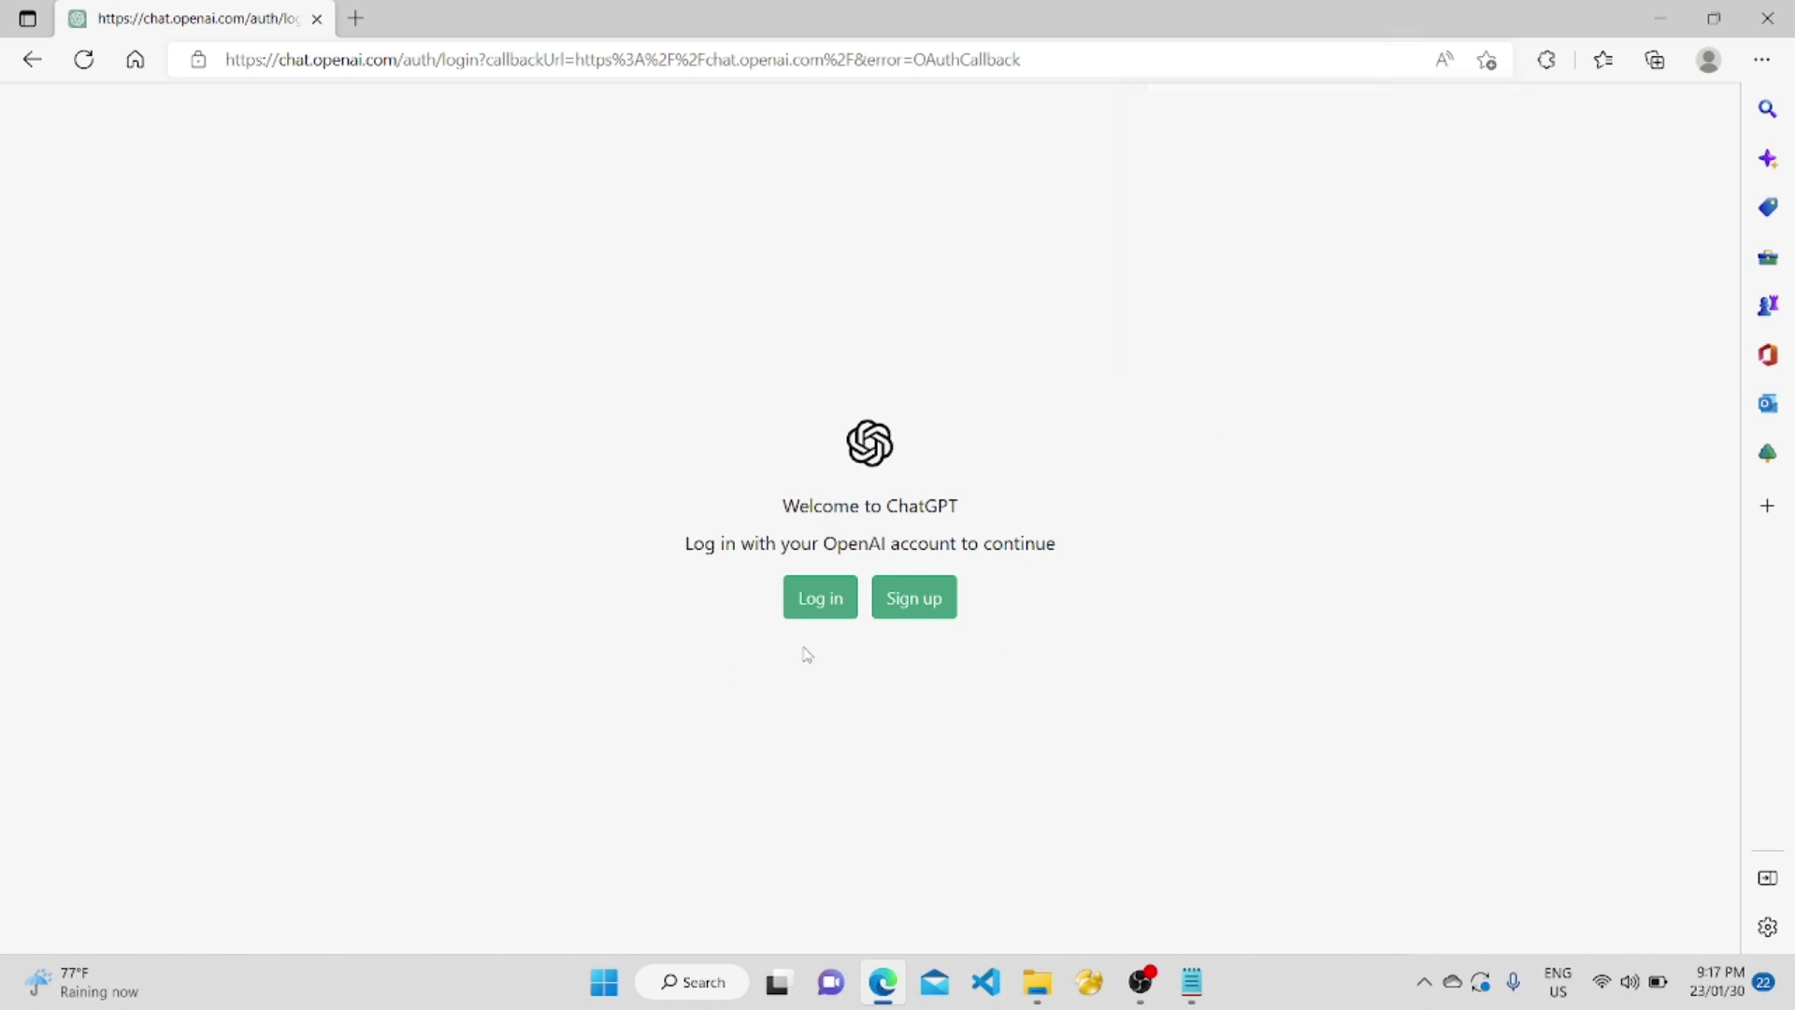
Log in to ChatGPT again using the autofilled email address and password.
left_click(812, 606)
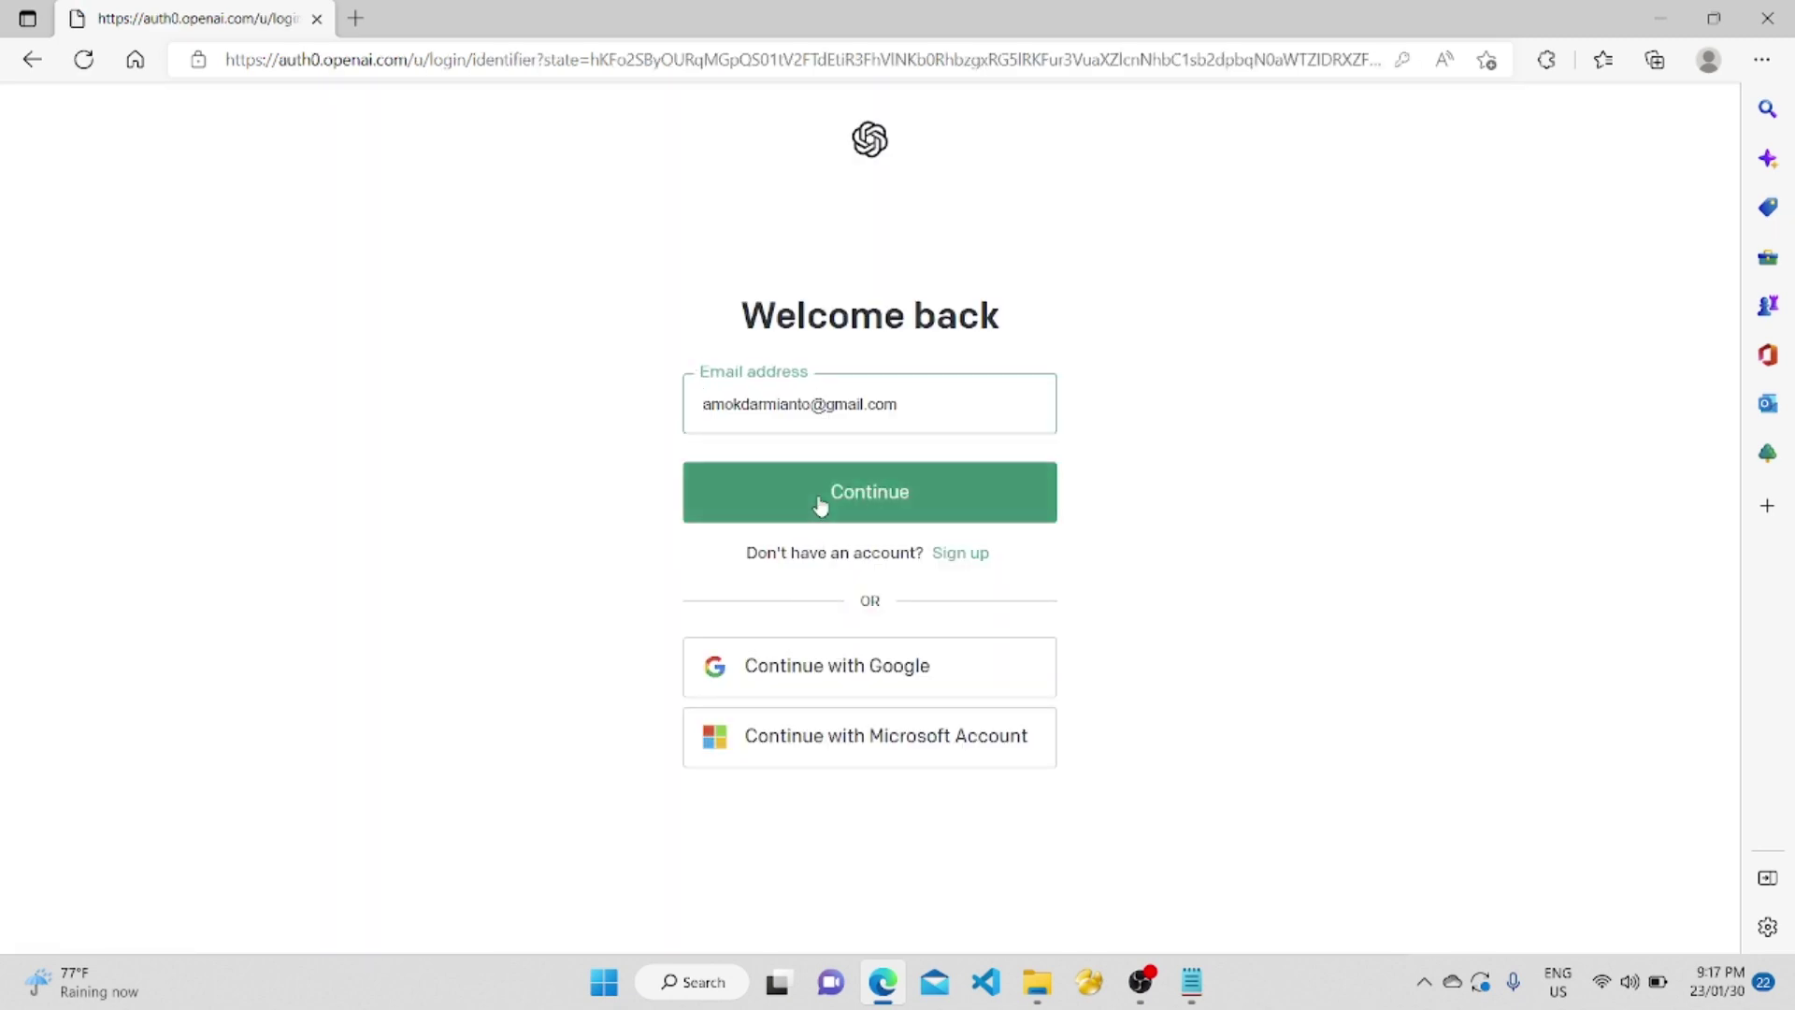
left_click(820, 506)
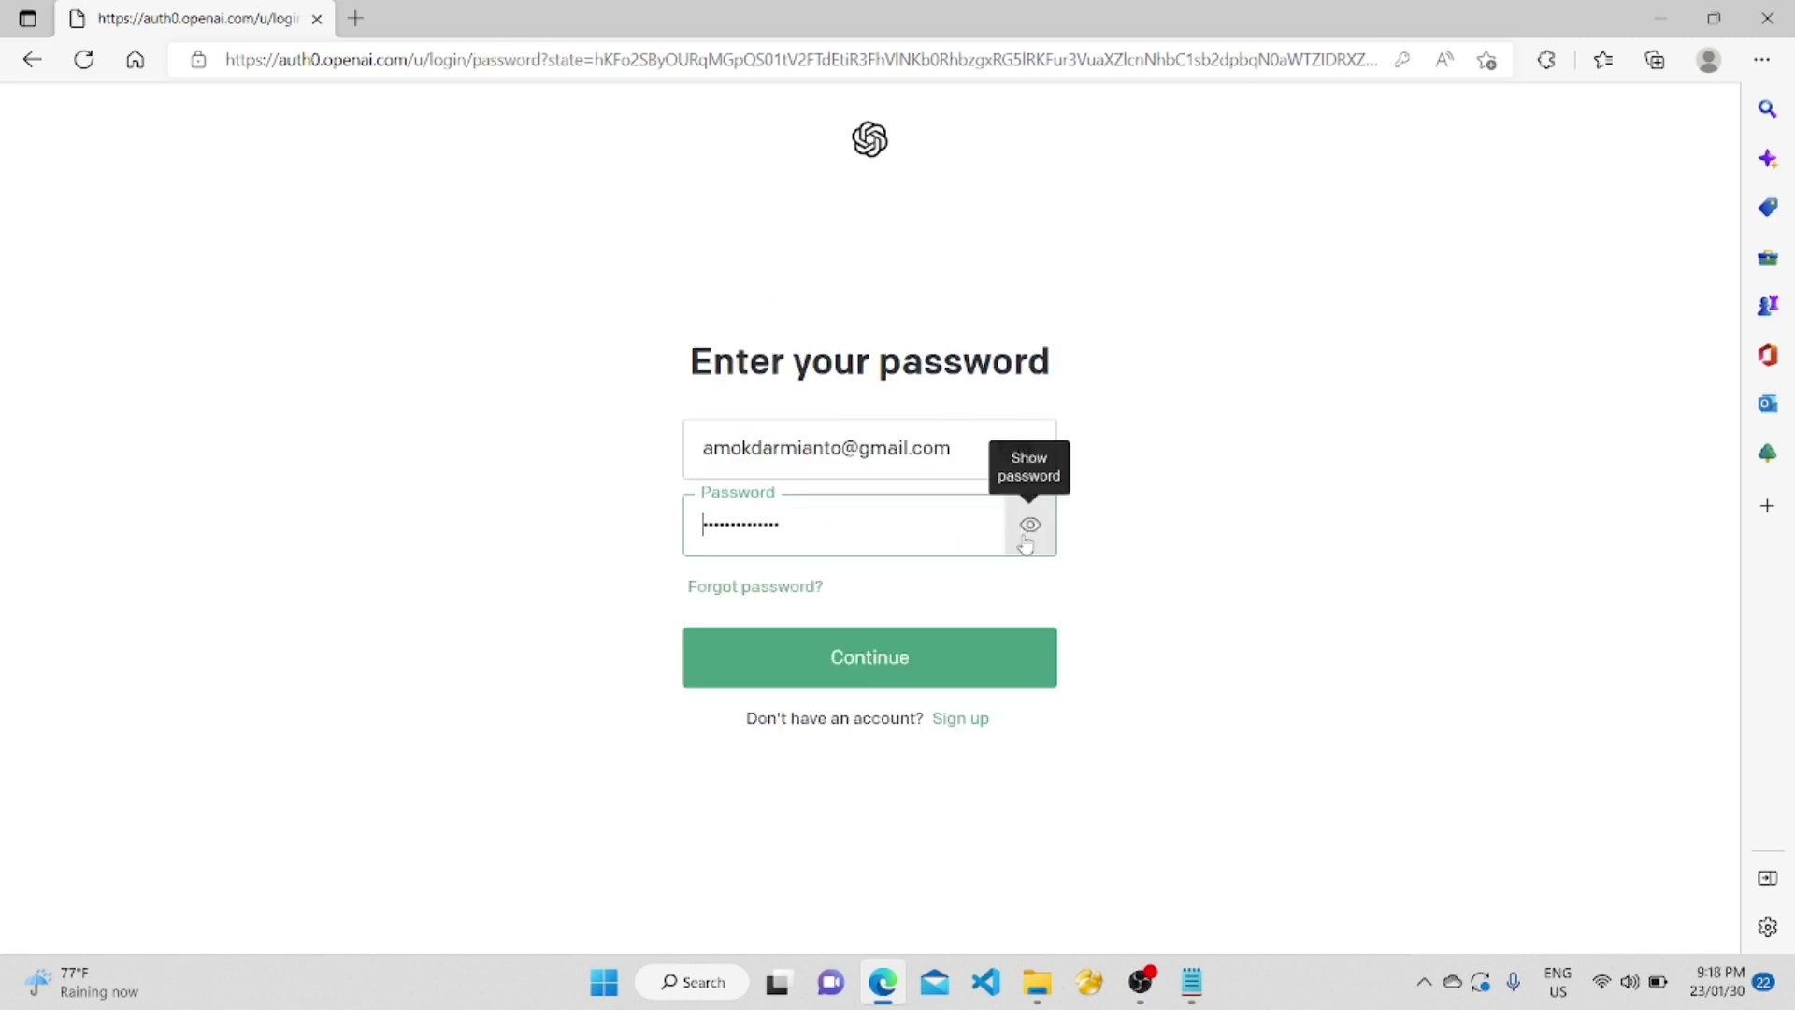
left_click(840, 670)
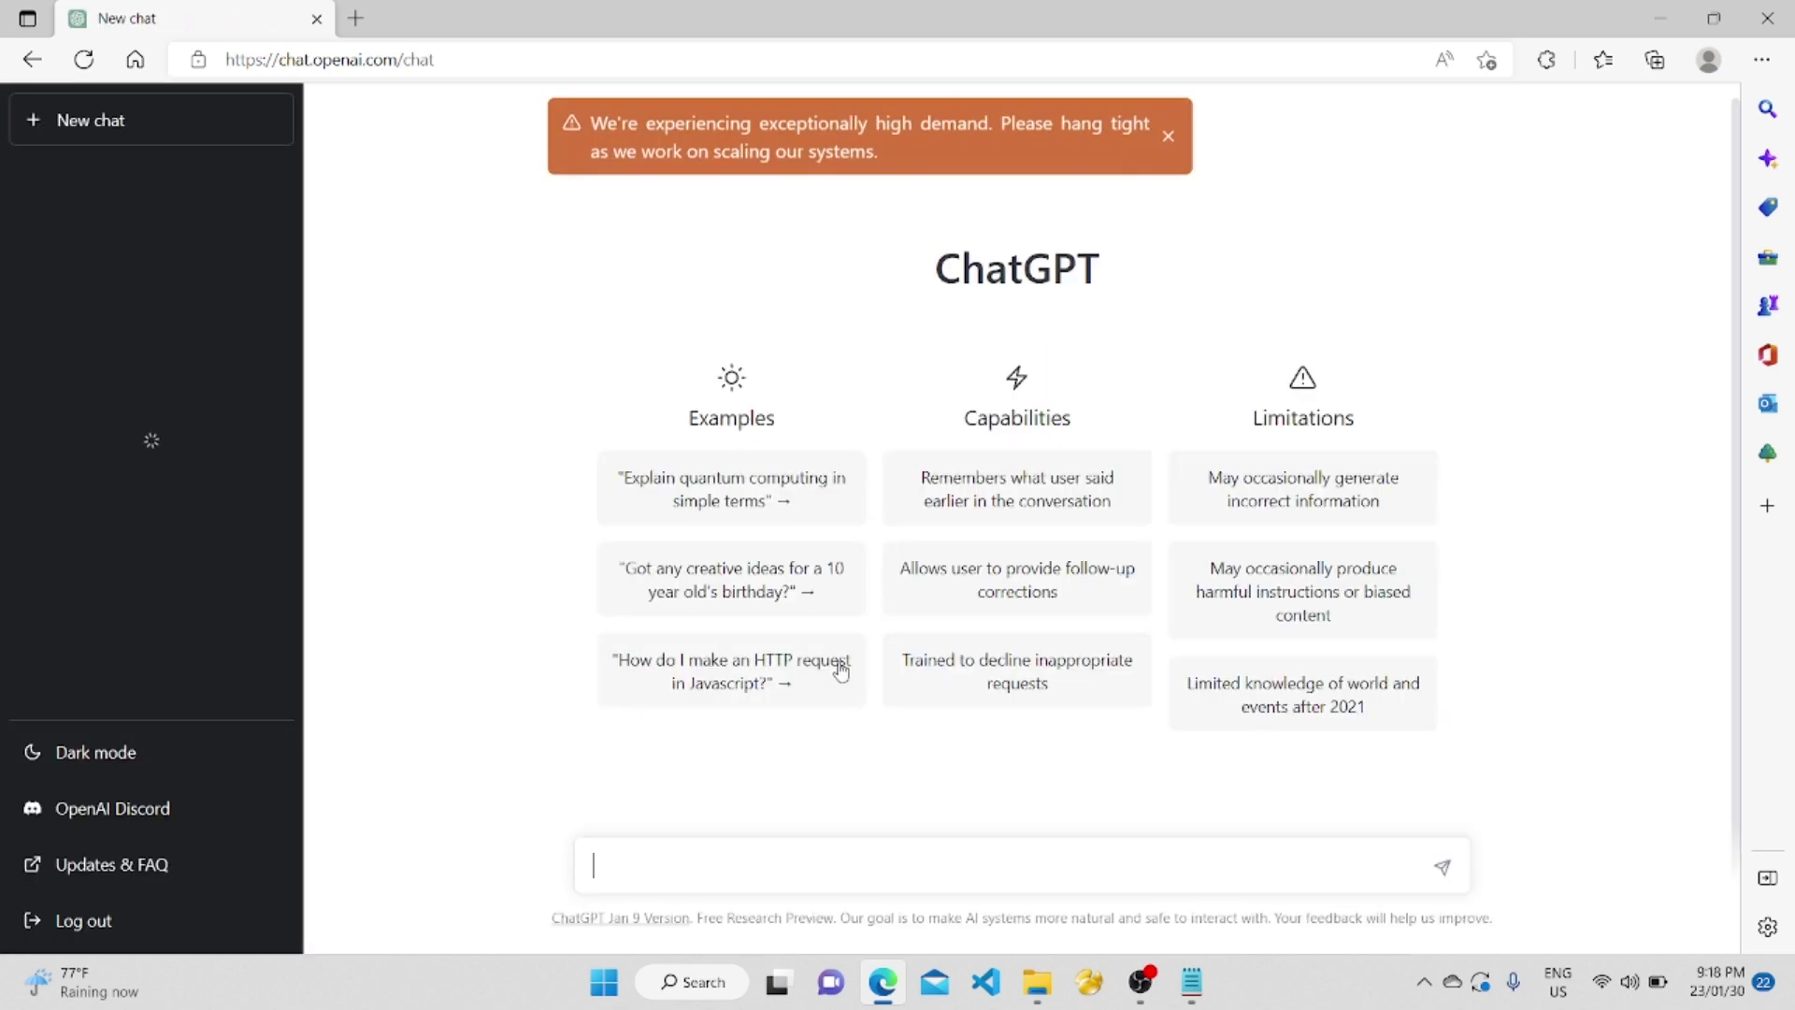
Ask ChatGPT "bagaimana rumus simple past tense" in the new chat.
left_click(796, 852)
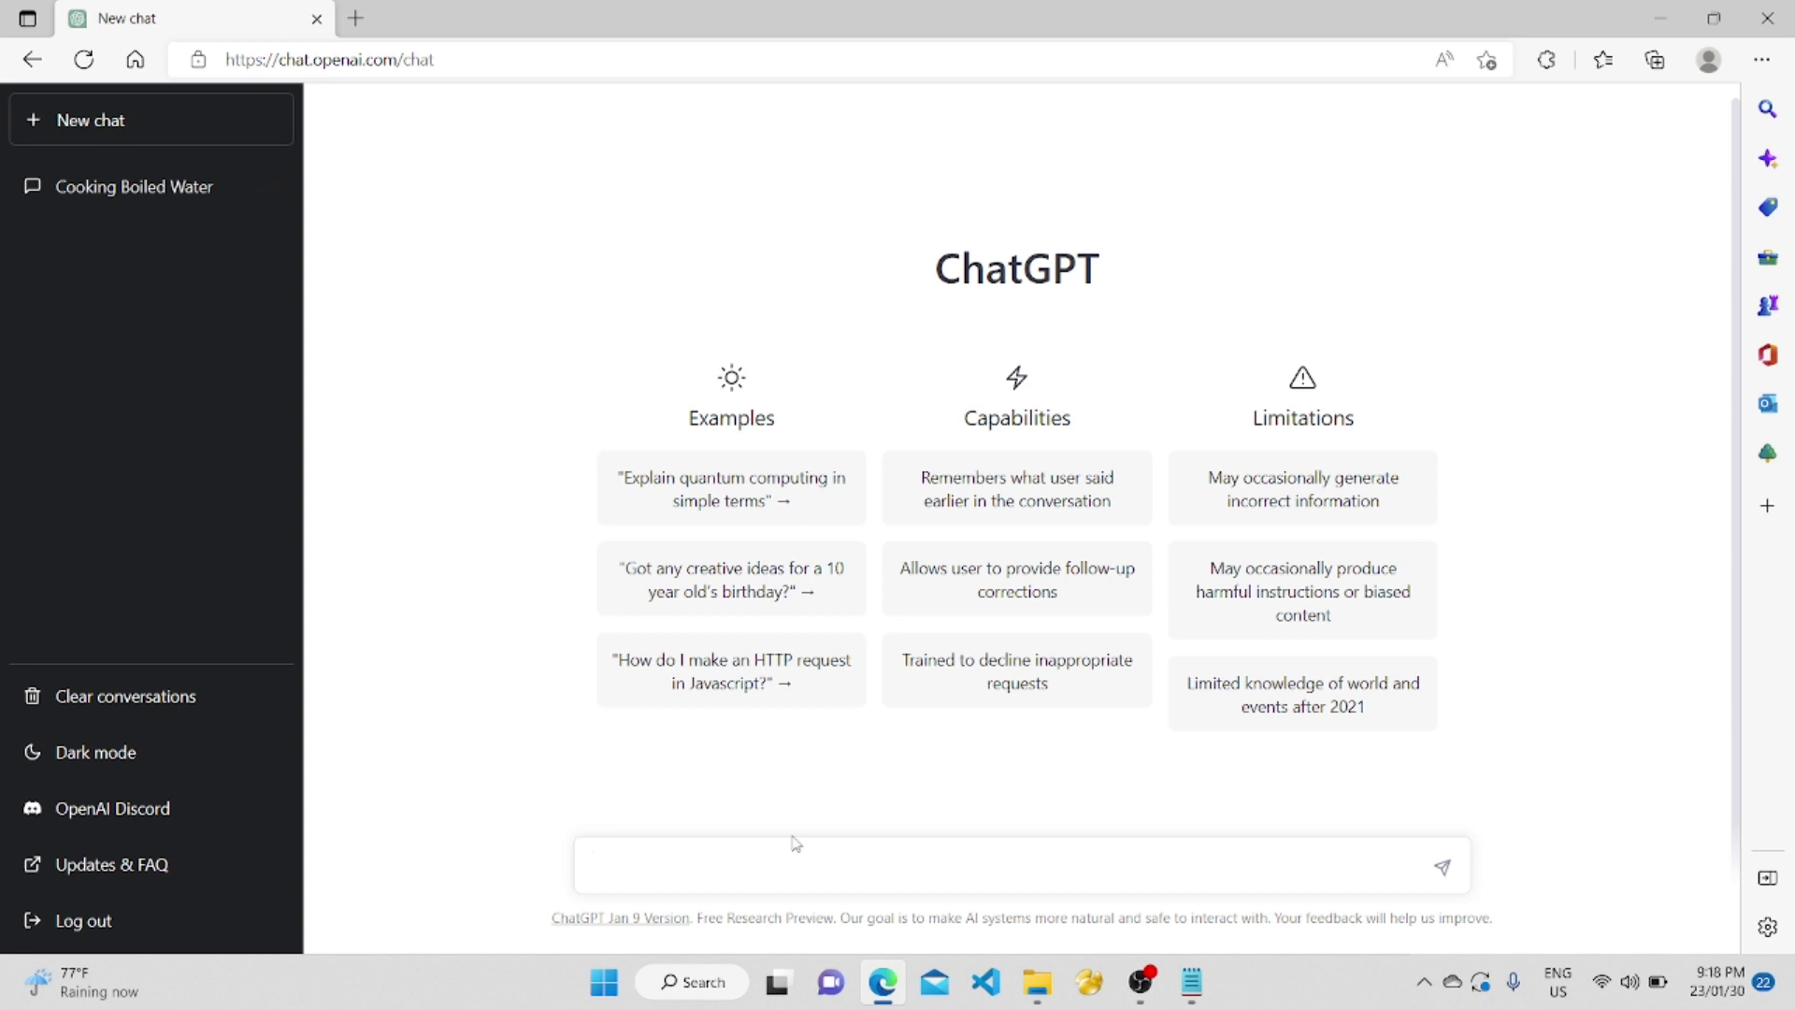
type("bagaimana rumus simple pas")
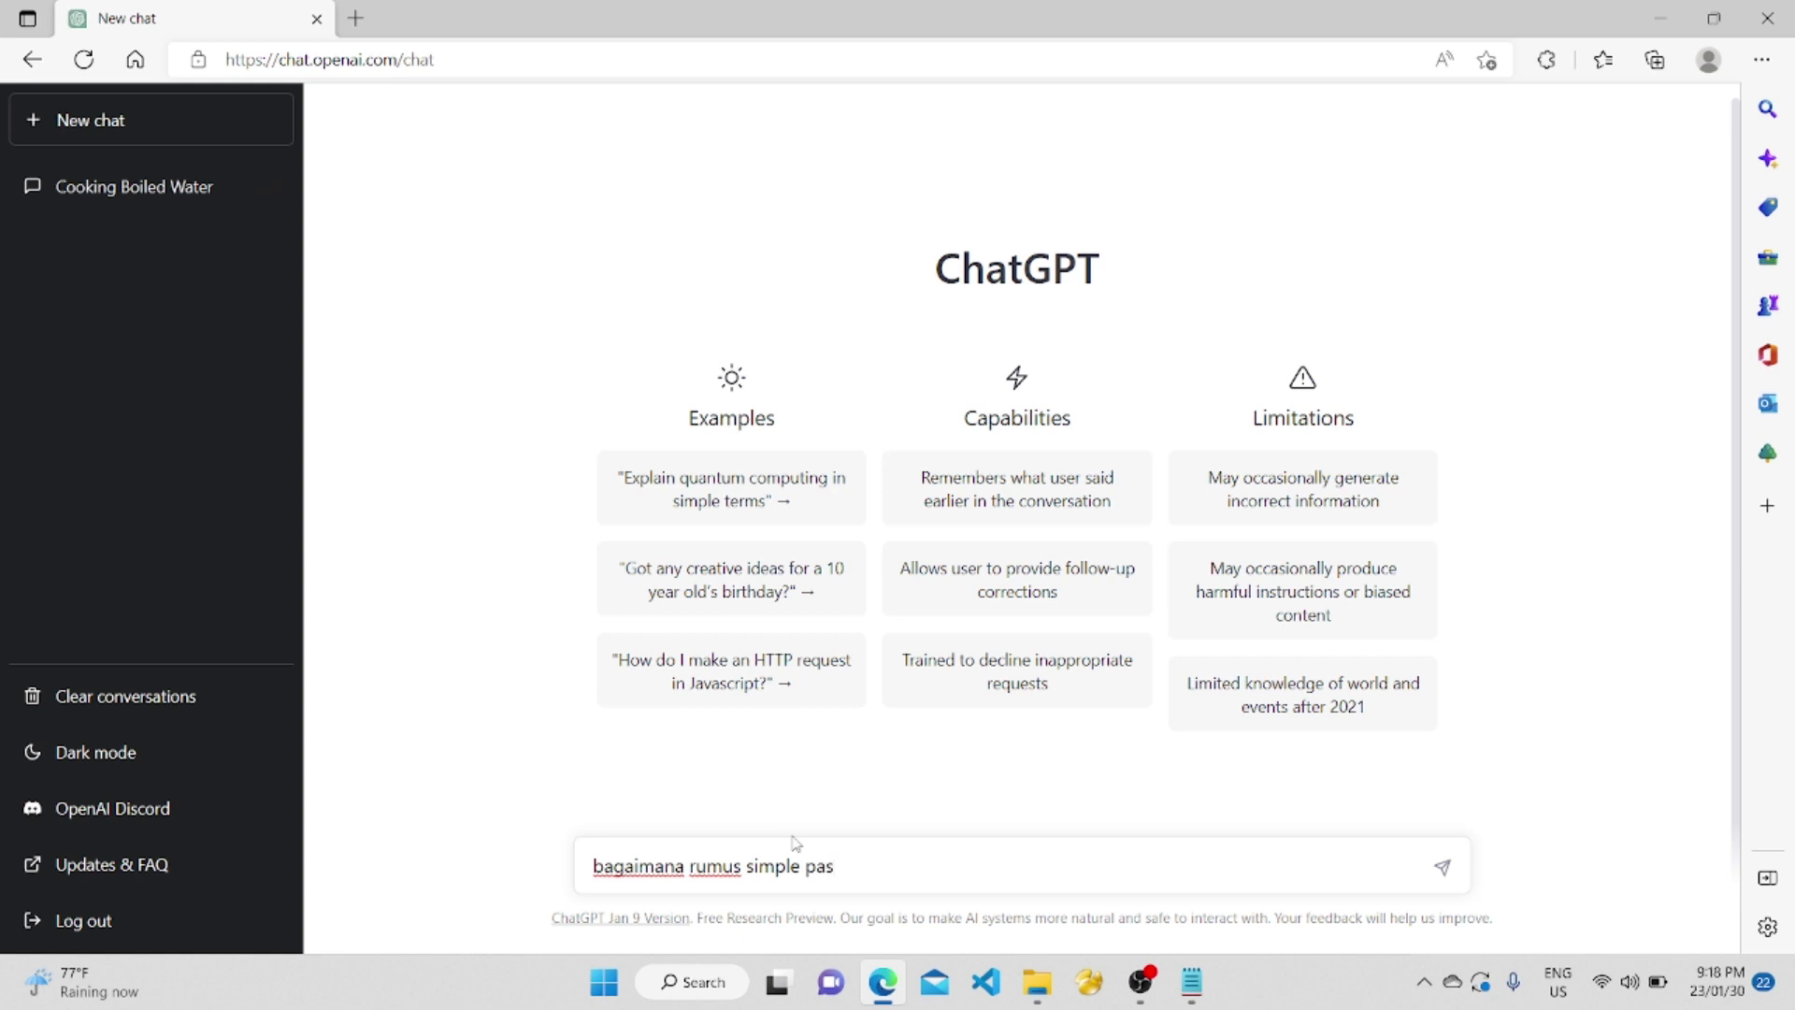
type("t tense")
key("Return")
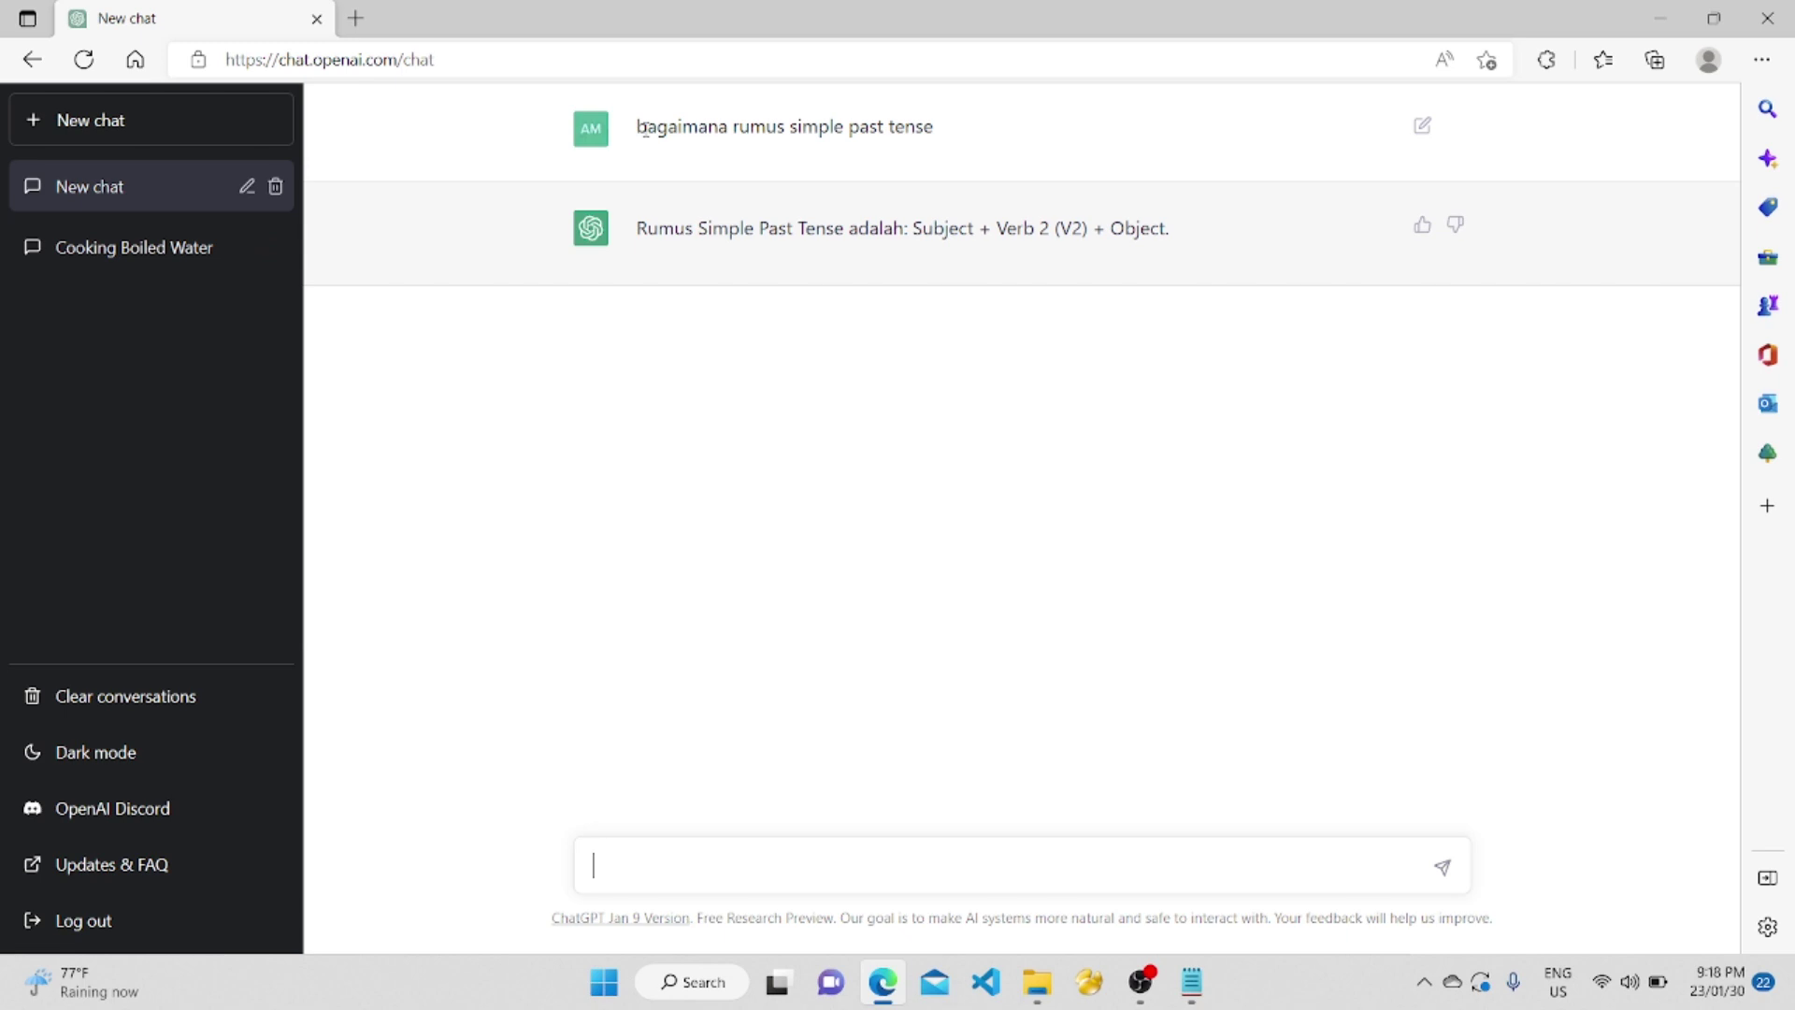
Review the formula answer and send the follow-up prompt "berikan contoh kalimat simple past tense".
left_click_drag(644, 129, 889, 127)
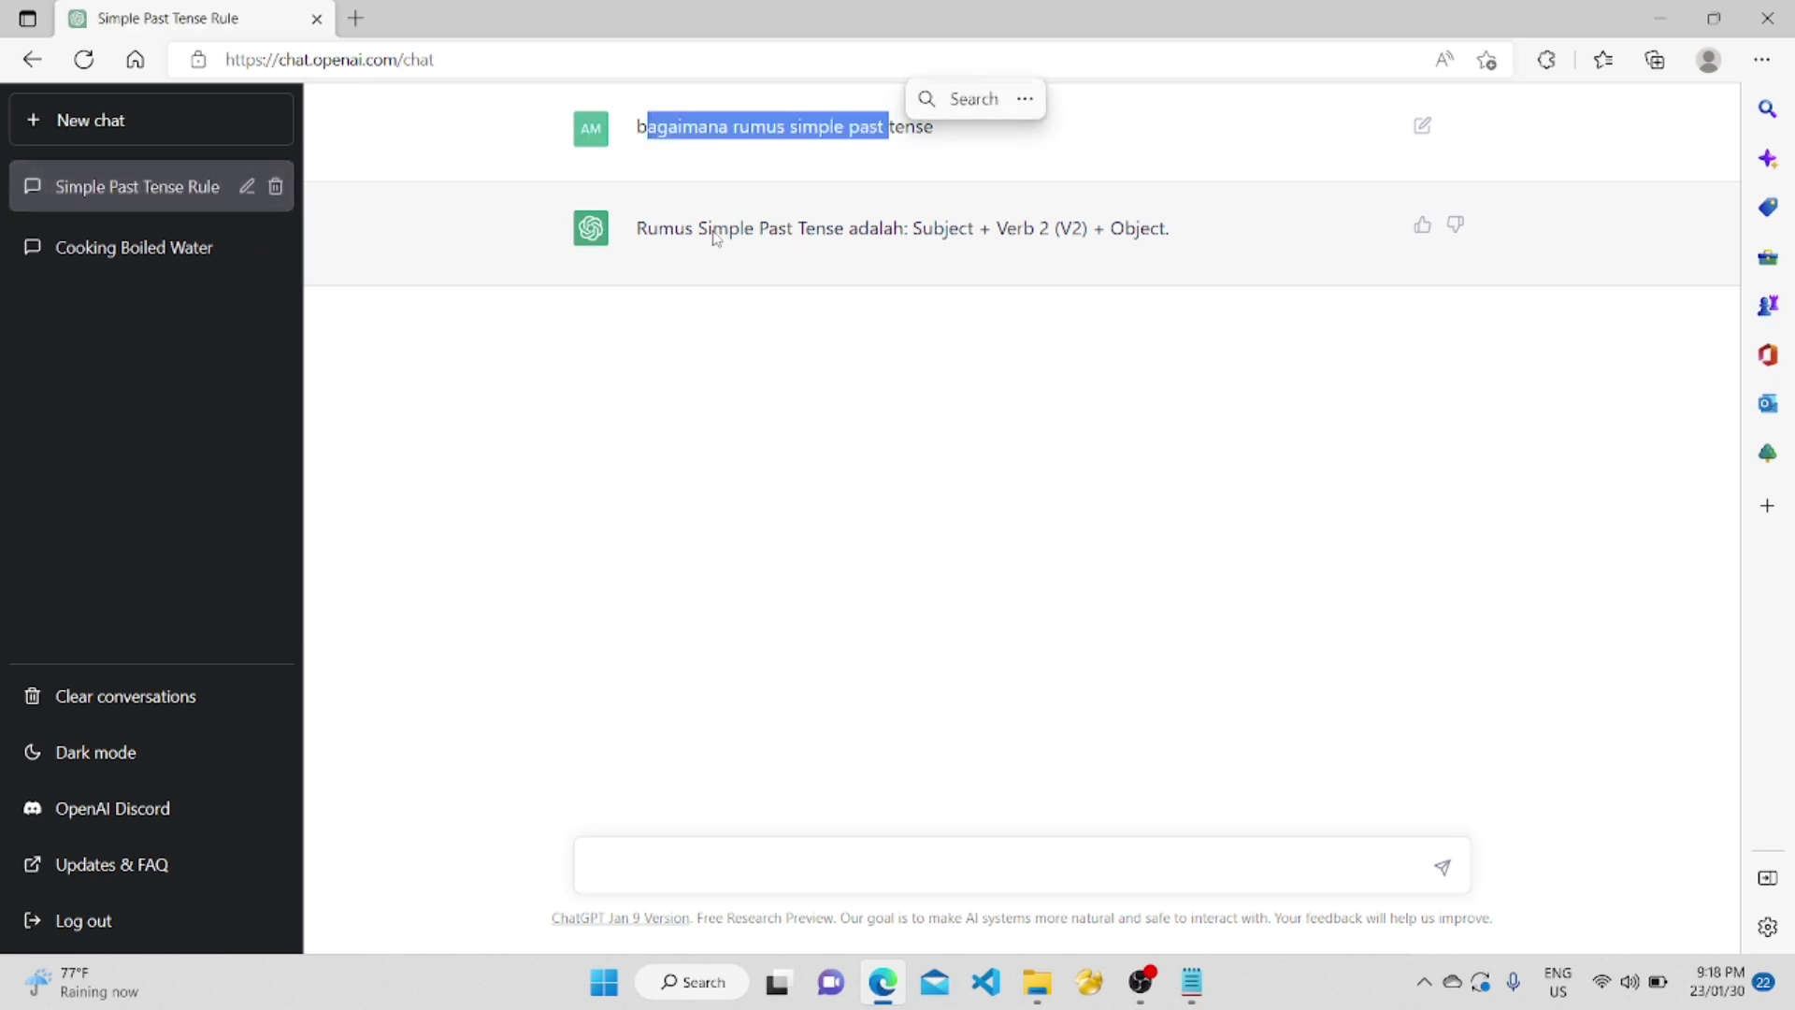
left_click_drag(640, 228, 1193, 228)
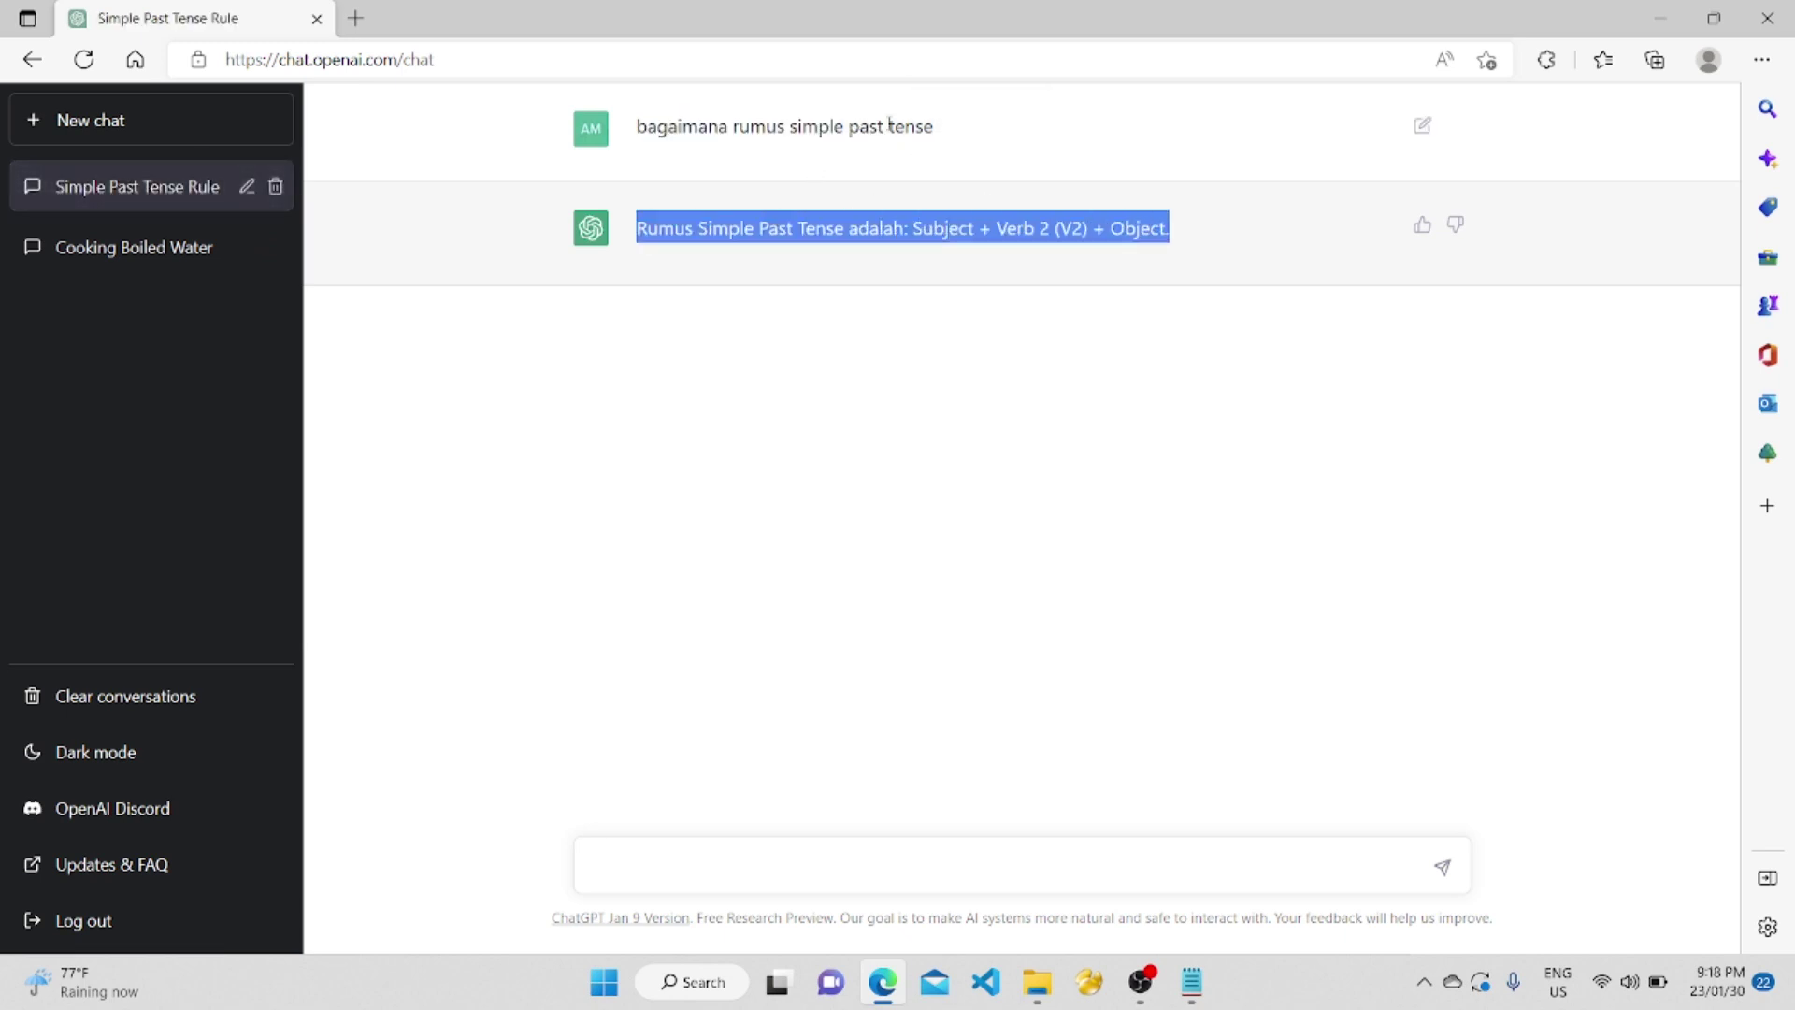
left_click(665, 873)
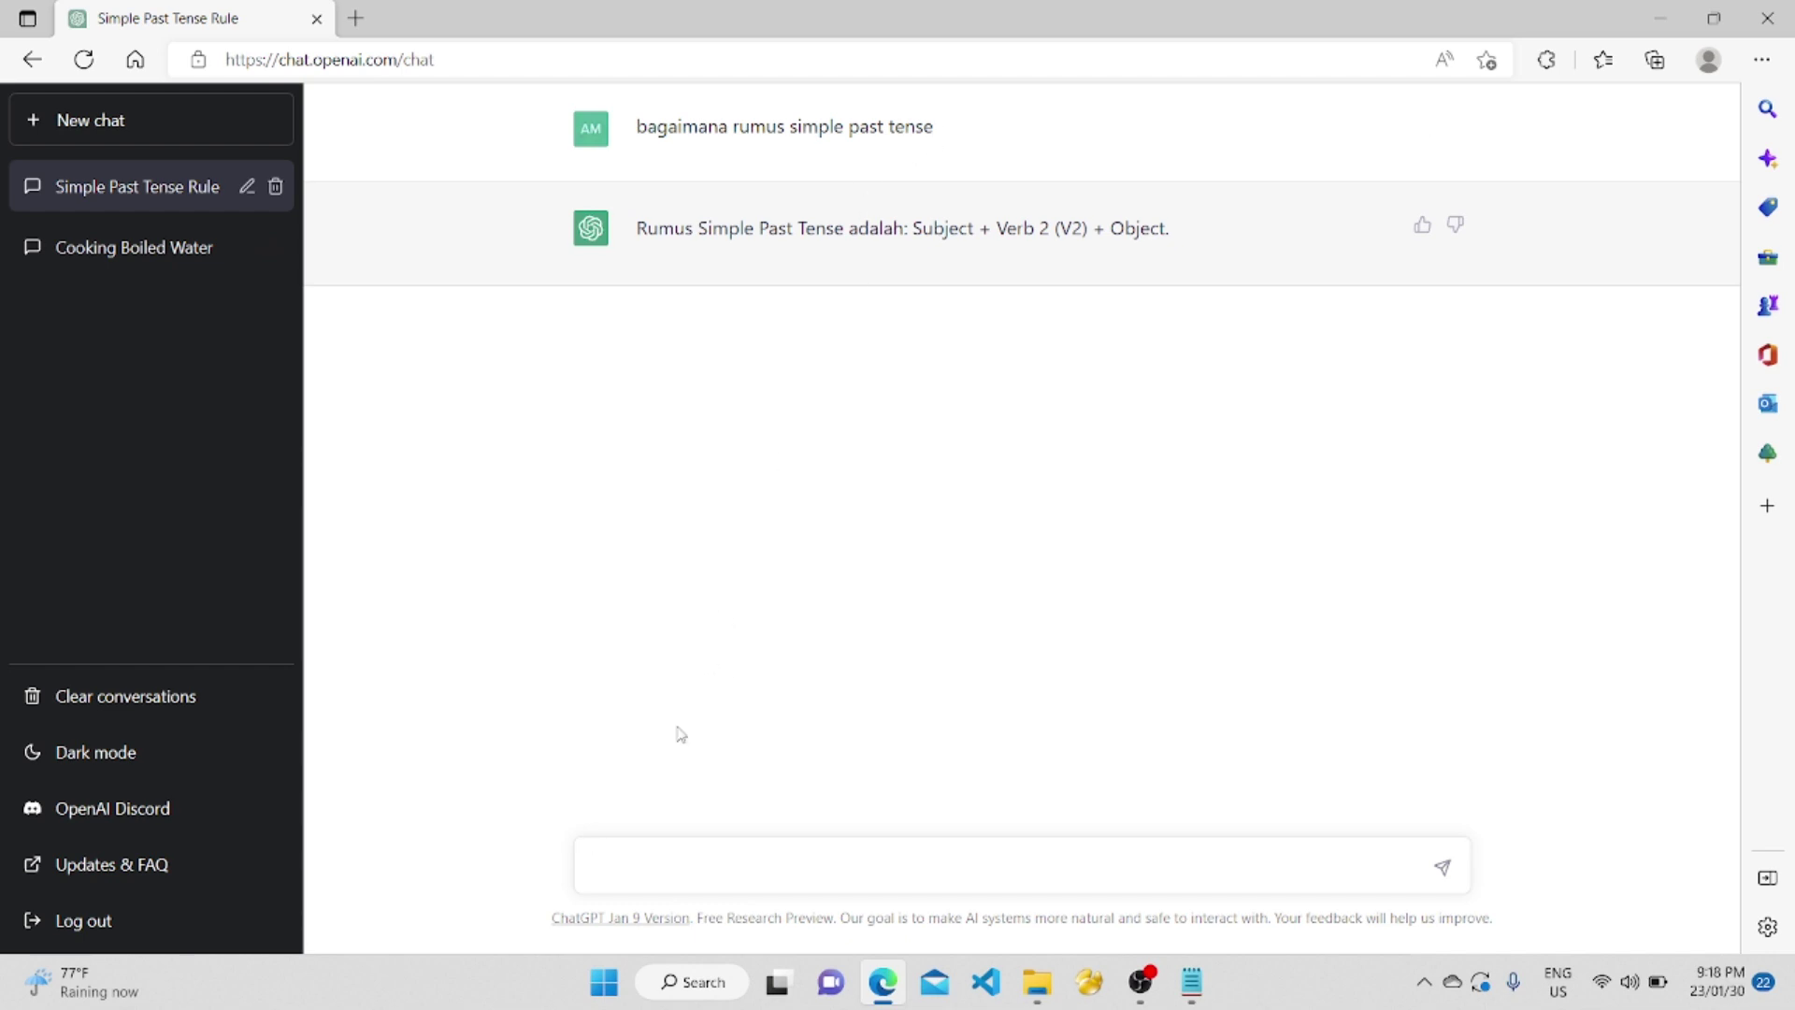
type("berikan contoh kalimat simple past tense")
key("Return")
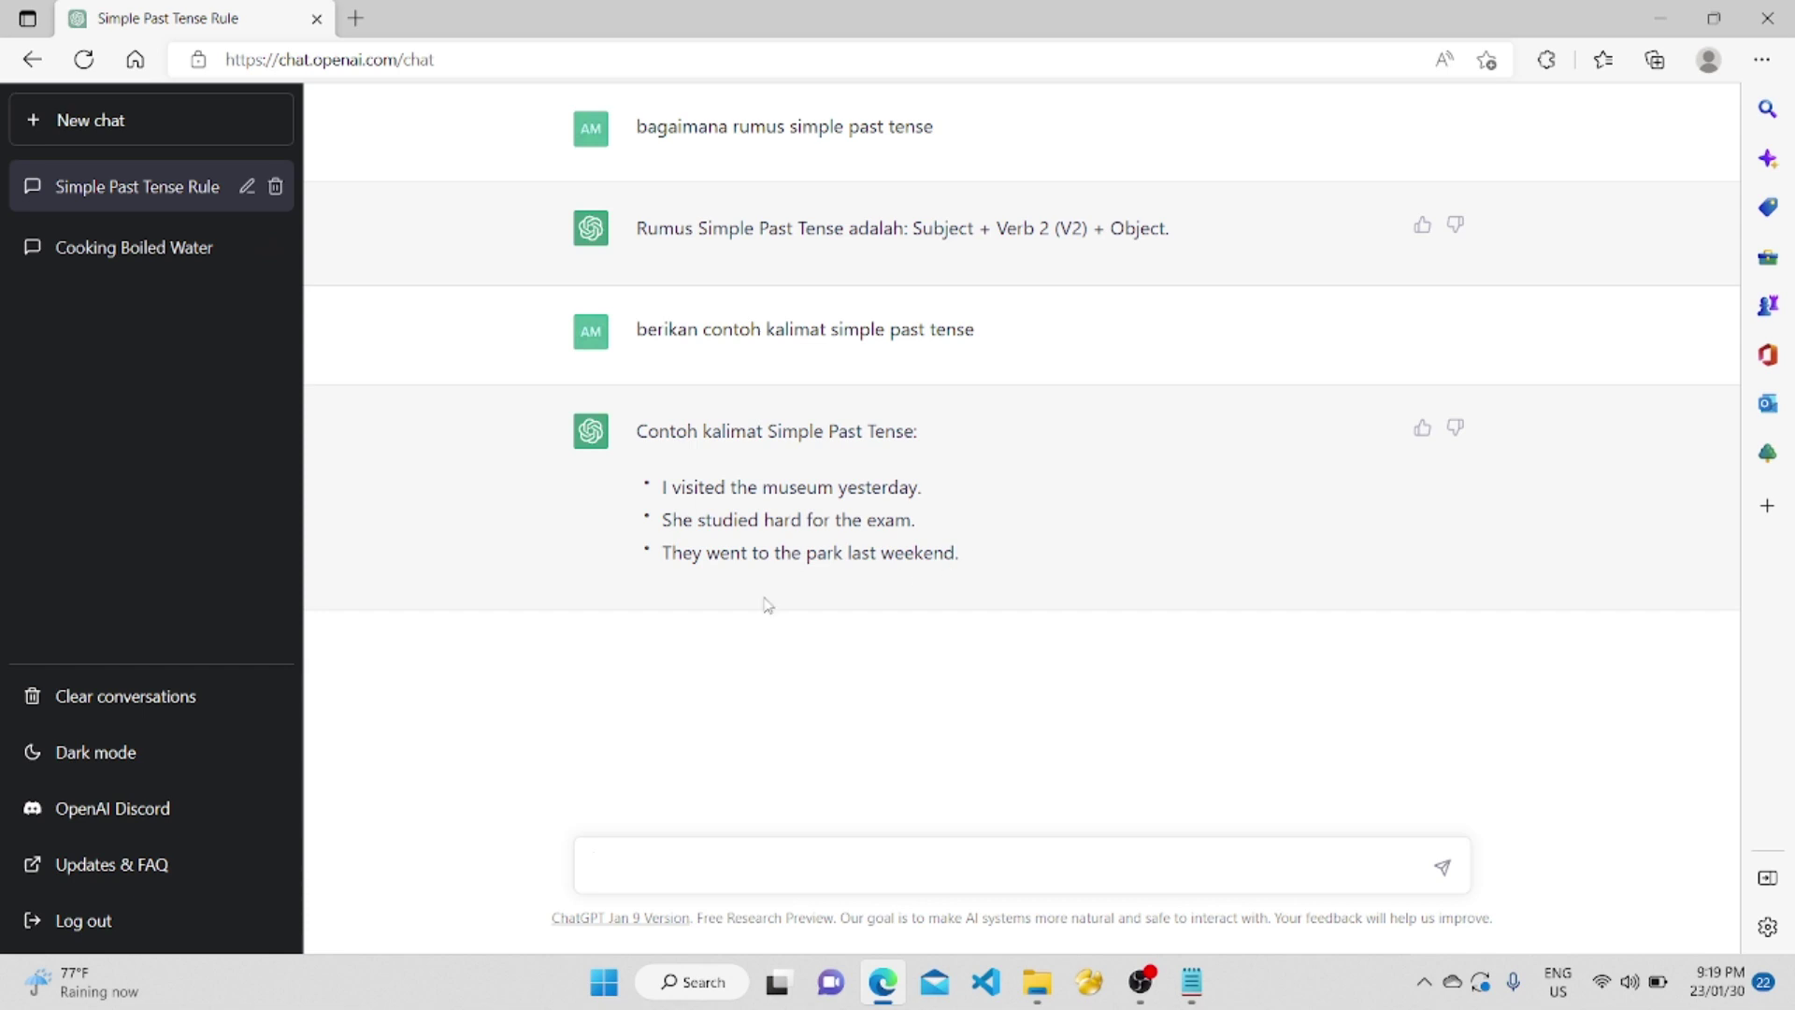
Ask in the same chat "bahasa pemrograman yang bagus untuk membuat website apa ya?".
type("bahasa pemrograman yan")
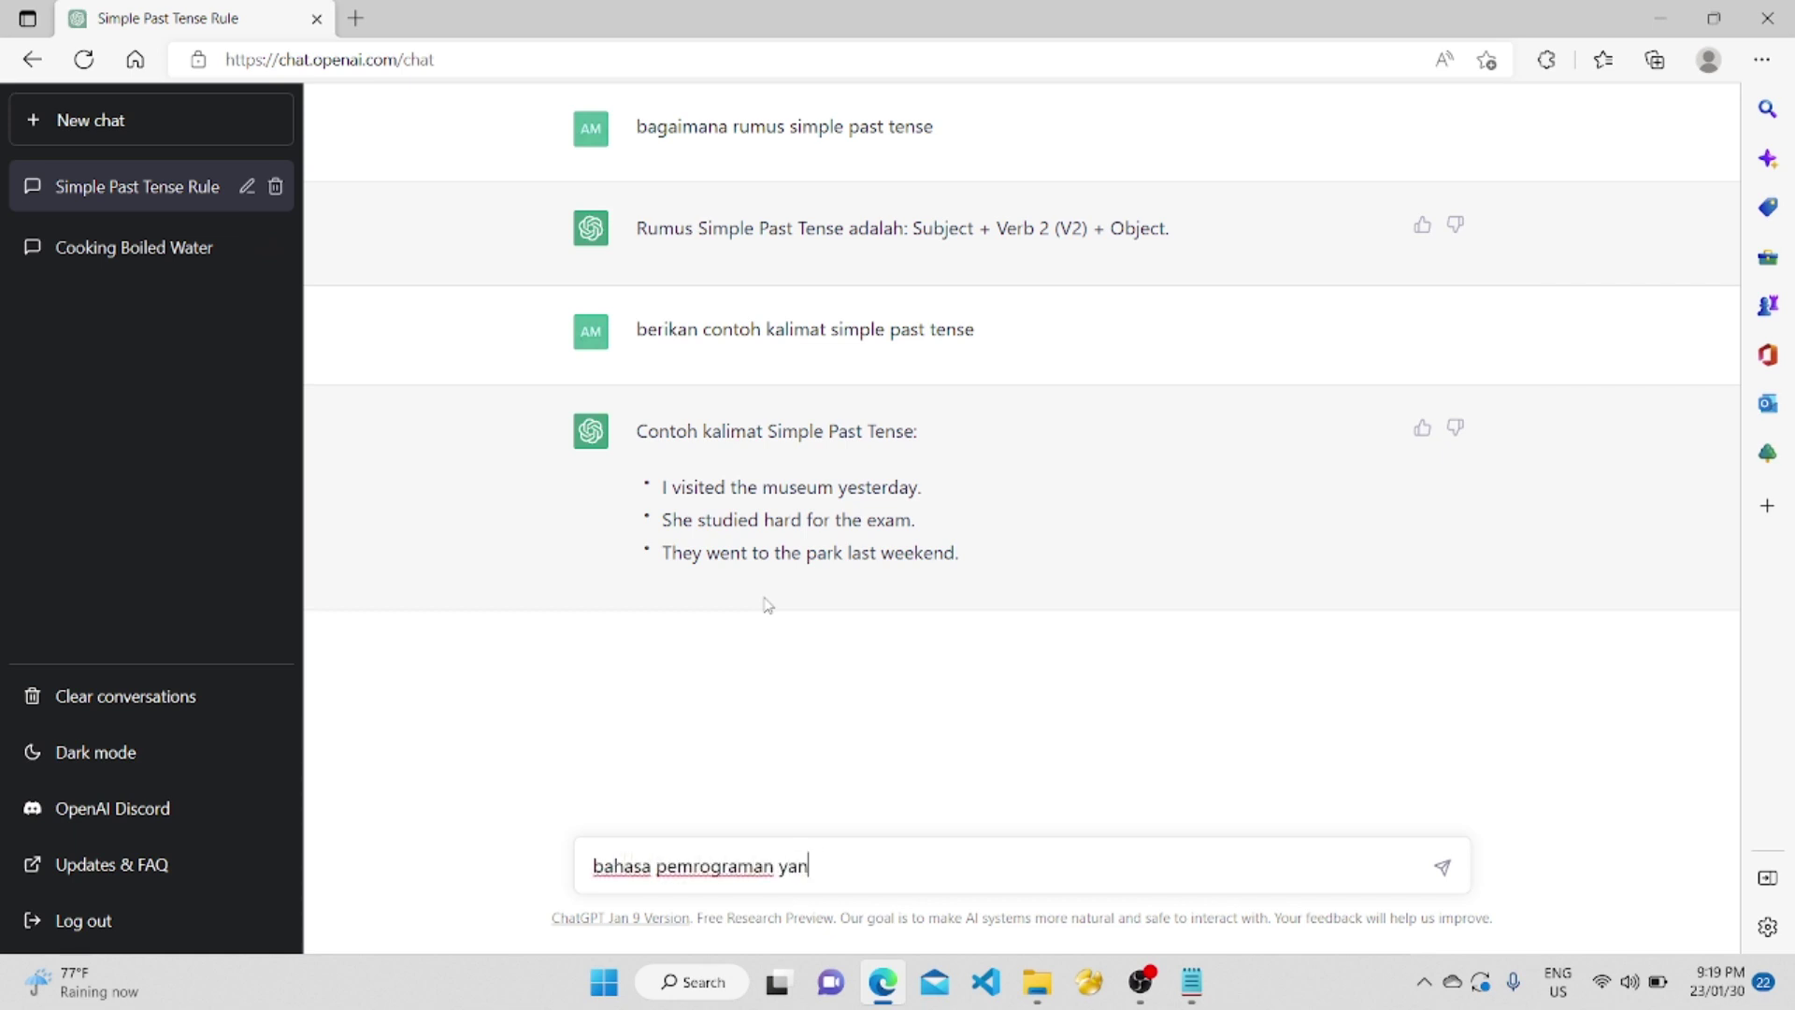
type("g bagus untuk membuat ")
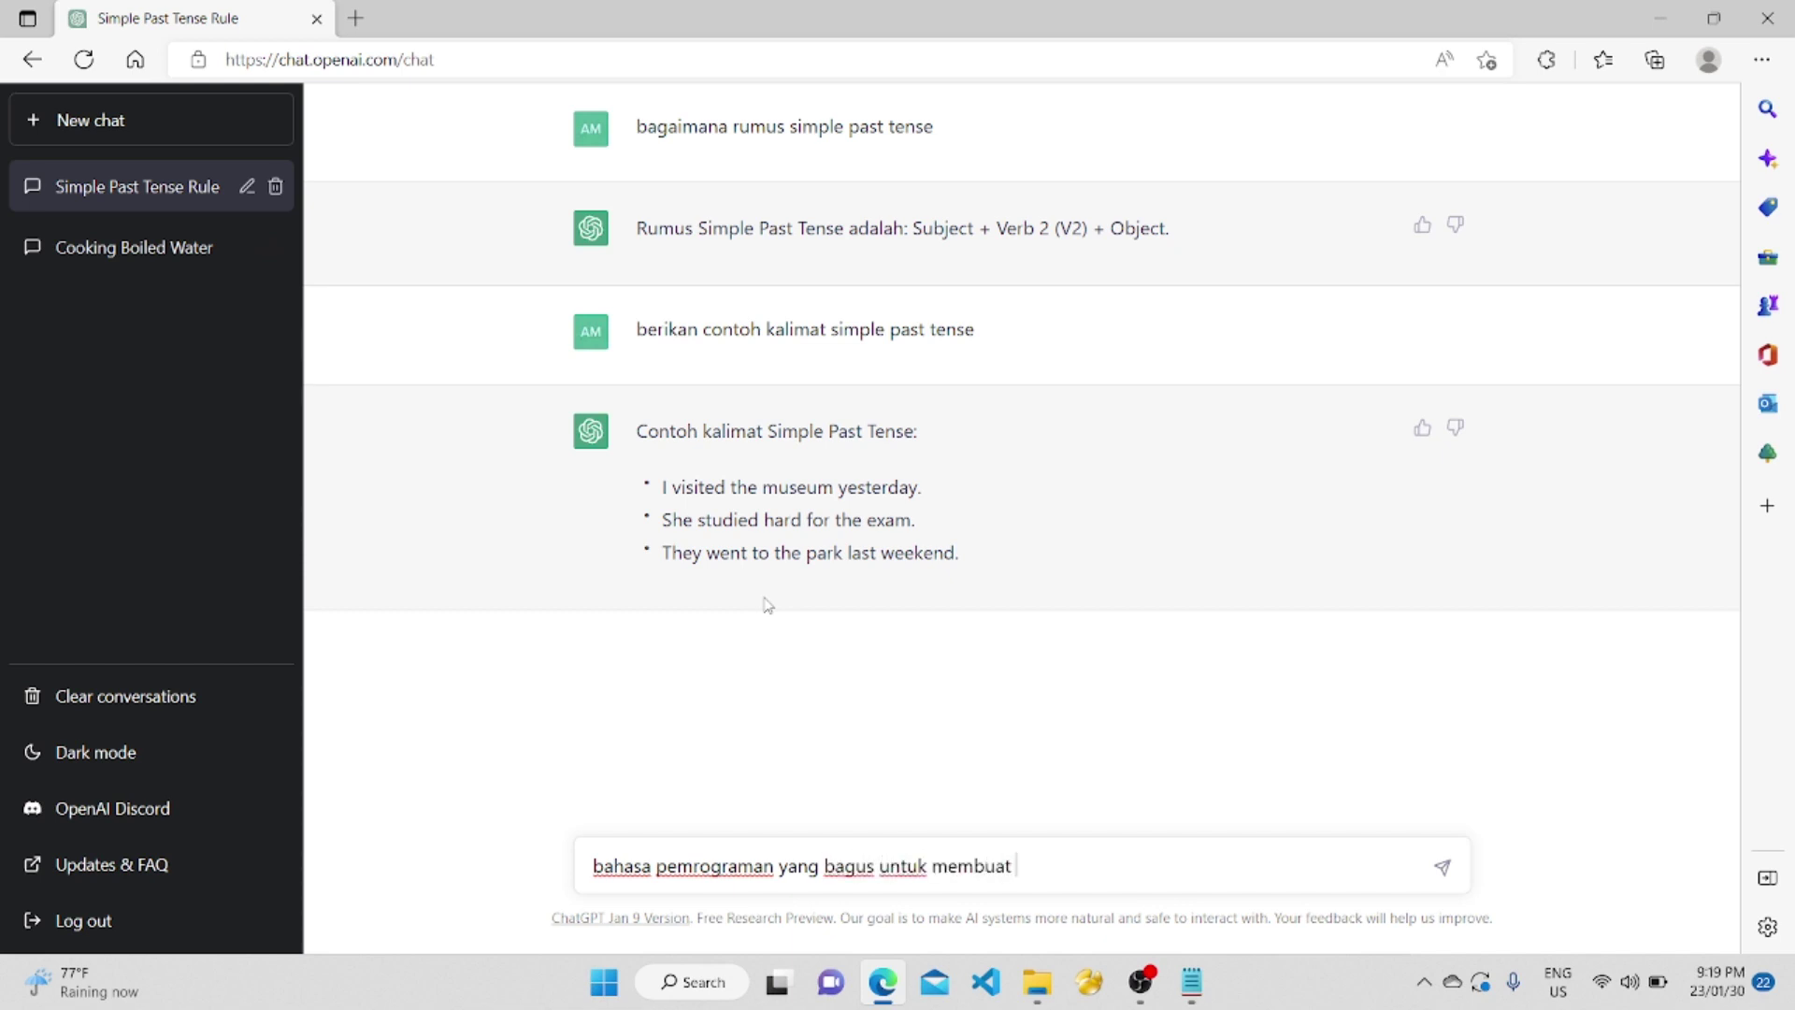
type("website apa ya")
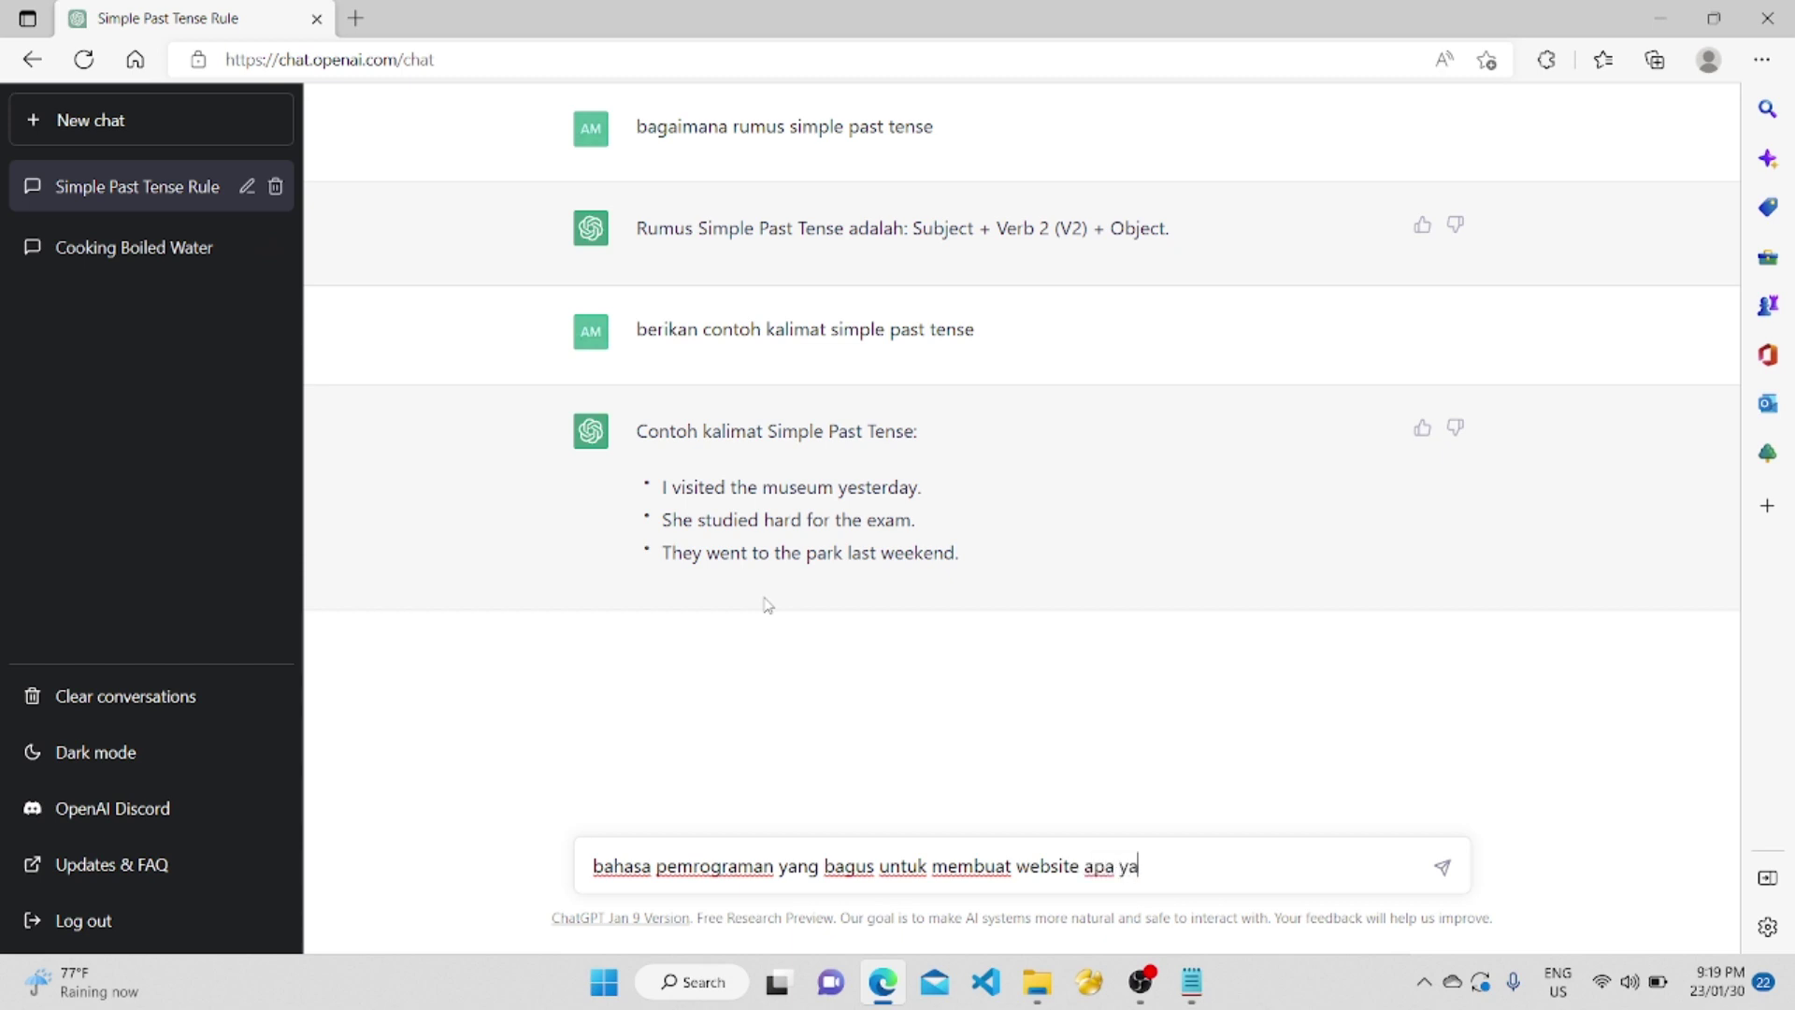
type("?")
key("Return")
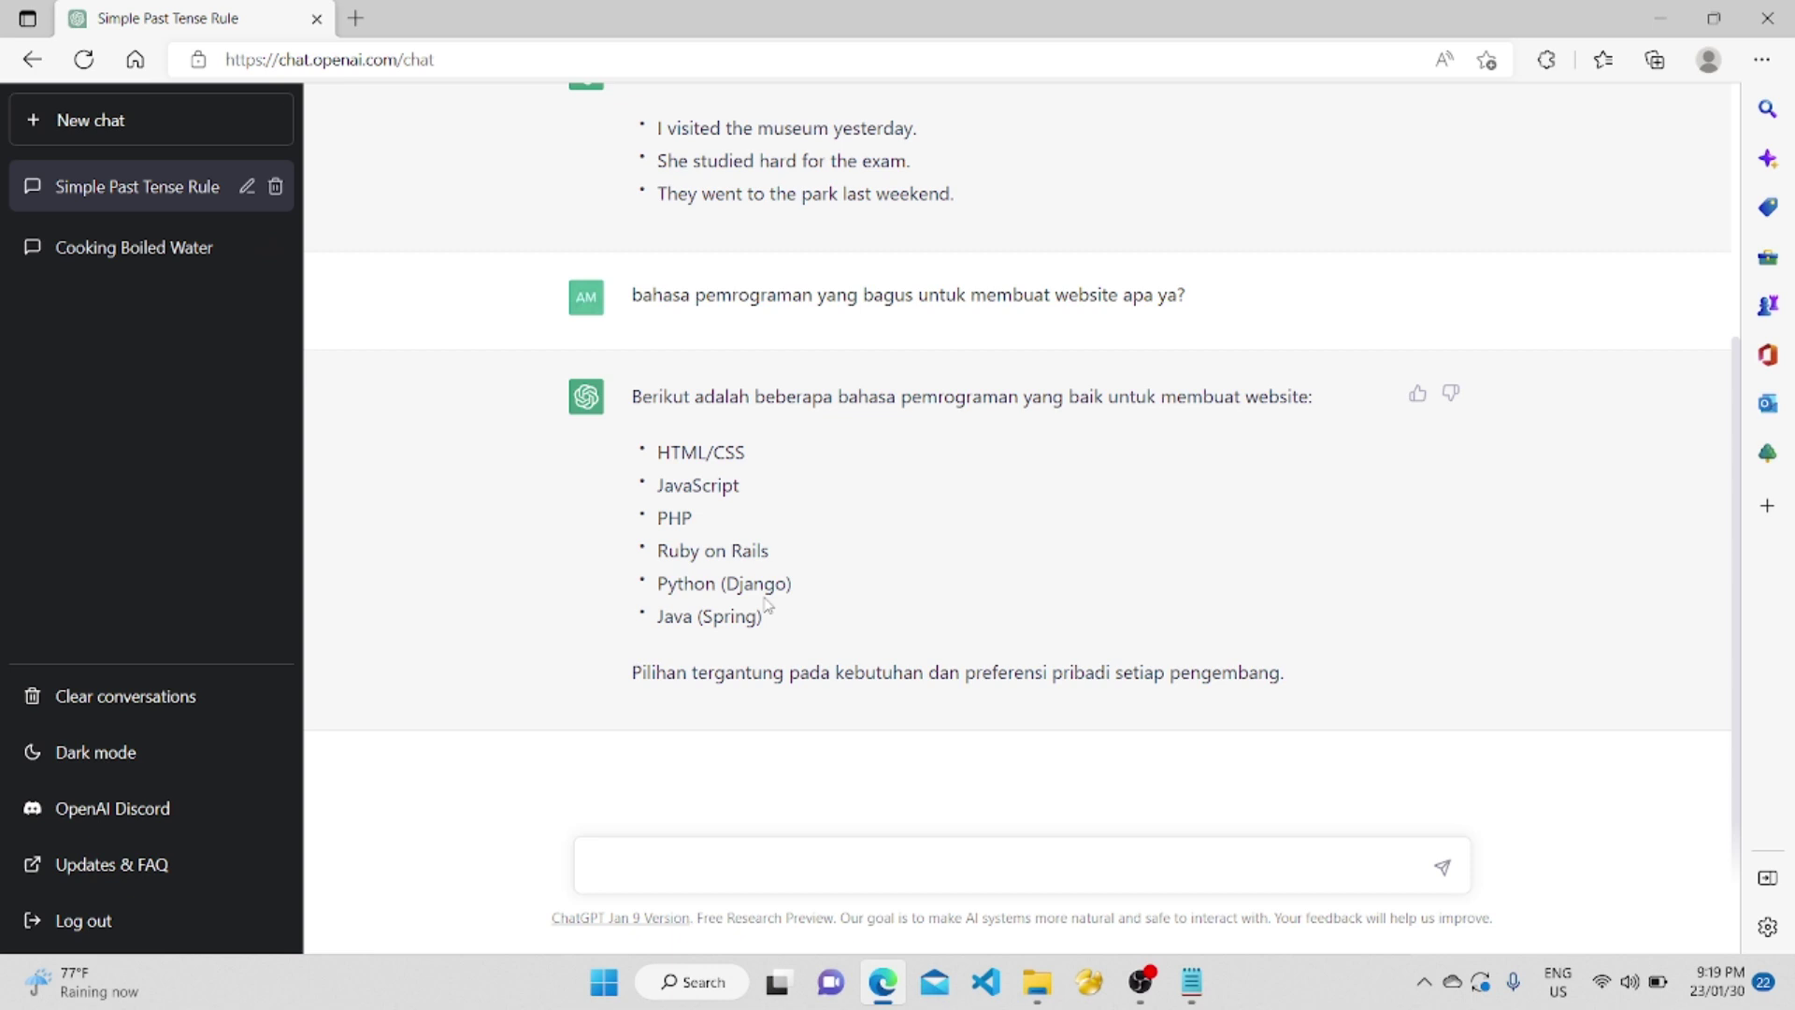
Ask in the same chat "berikan contoh fungsi menggunakan bahasa pemrograman pyhton" and look over the function in the answer's code block.
type("berikan contoh ")
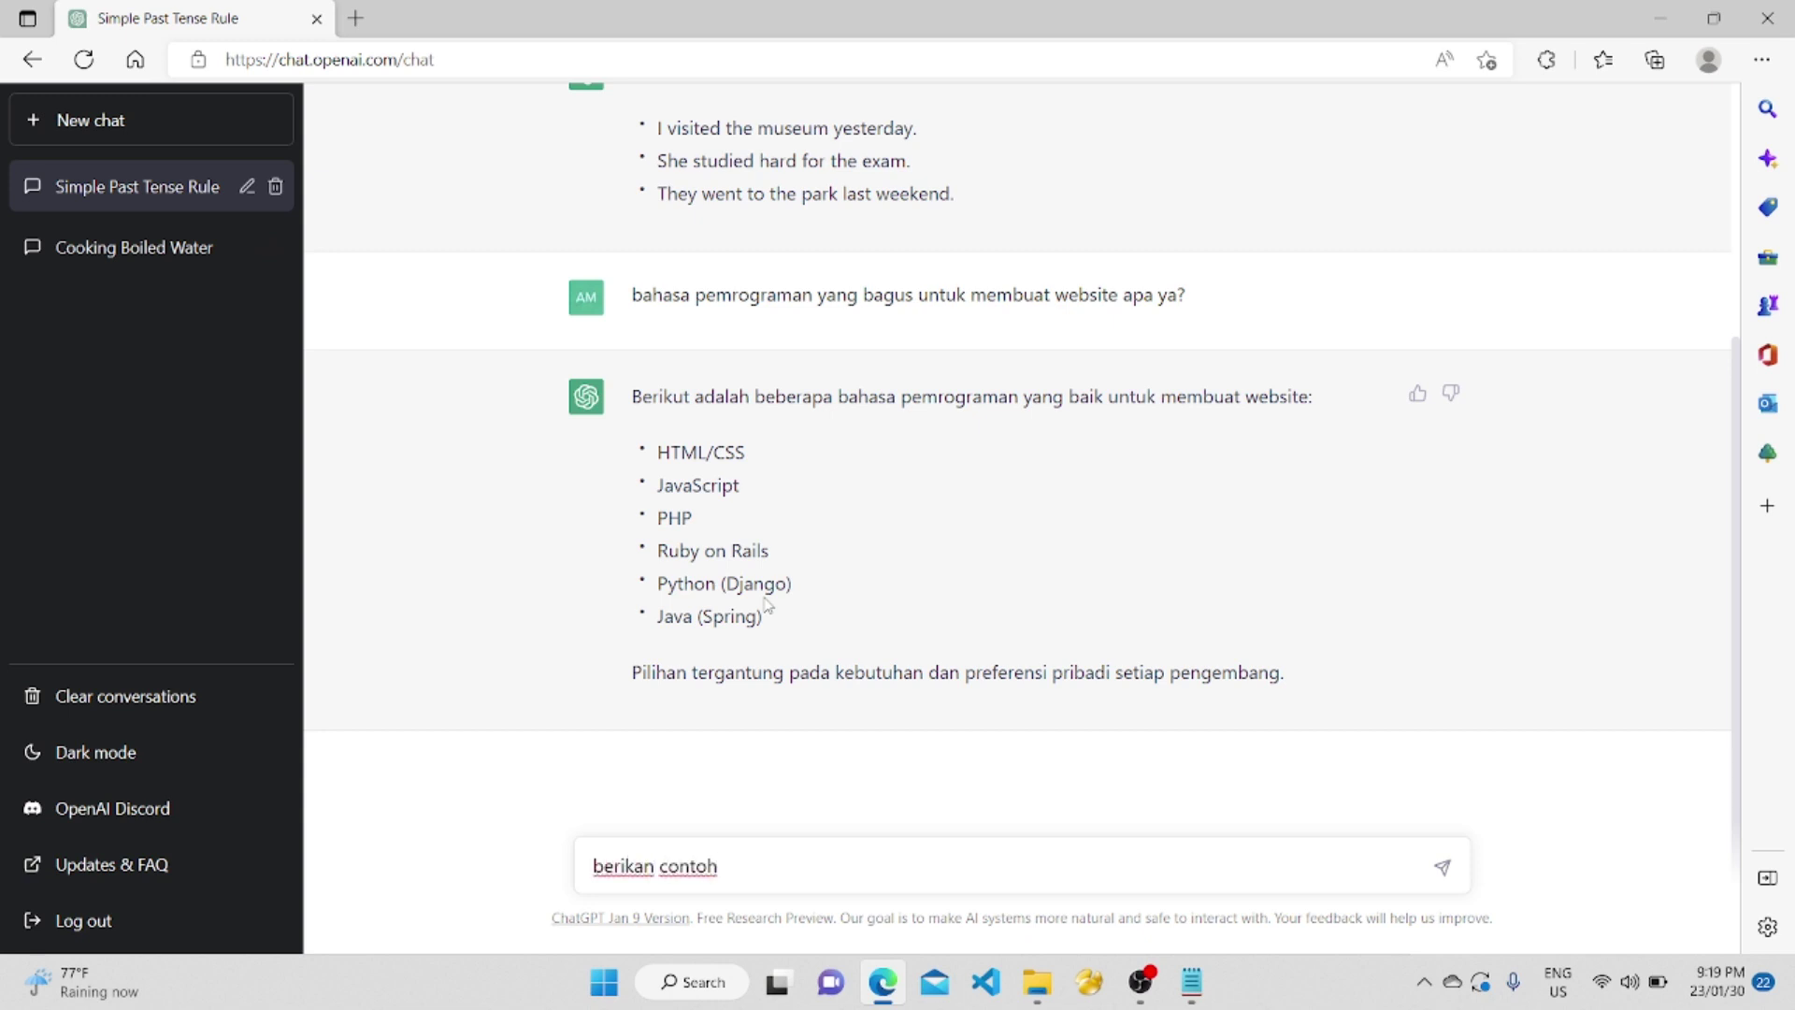
type("fungis menggunakan bahasa pemero")
key("BackSpace")
key("BackSpace")
type("graman pyhton")
key("Return")
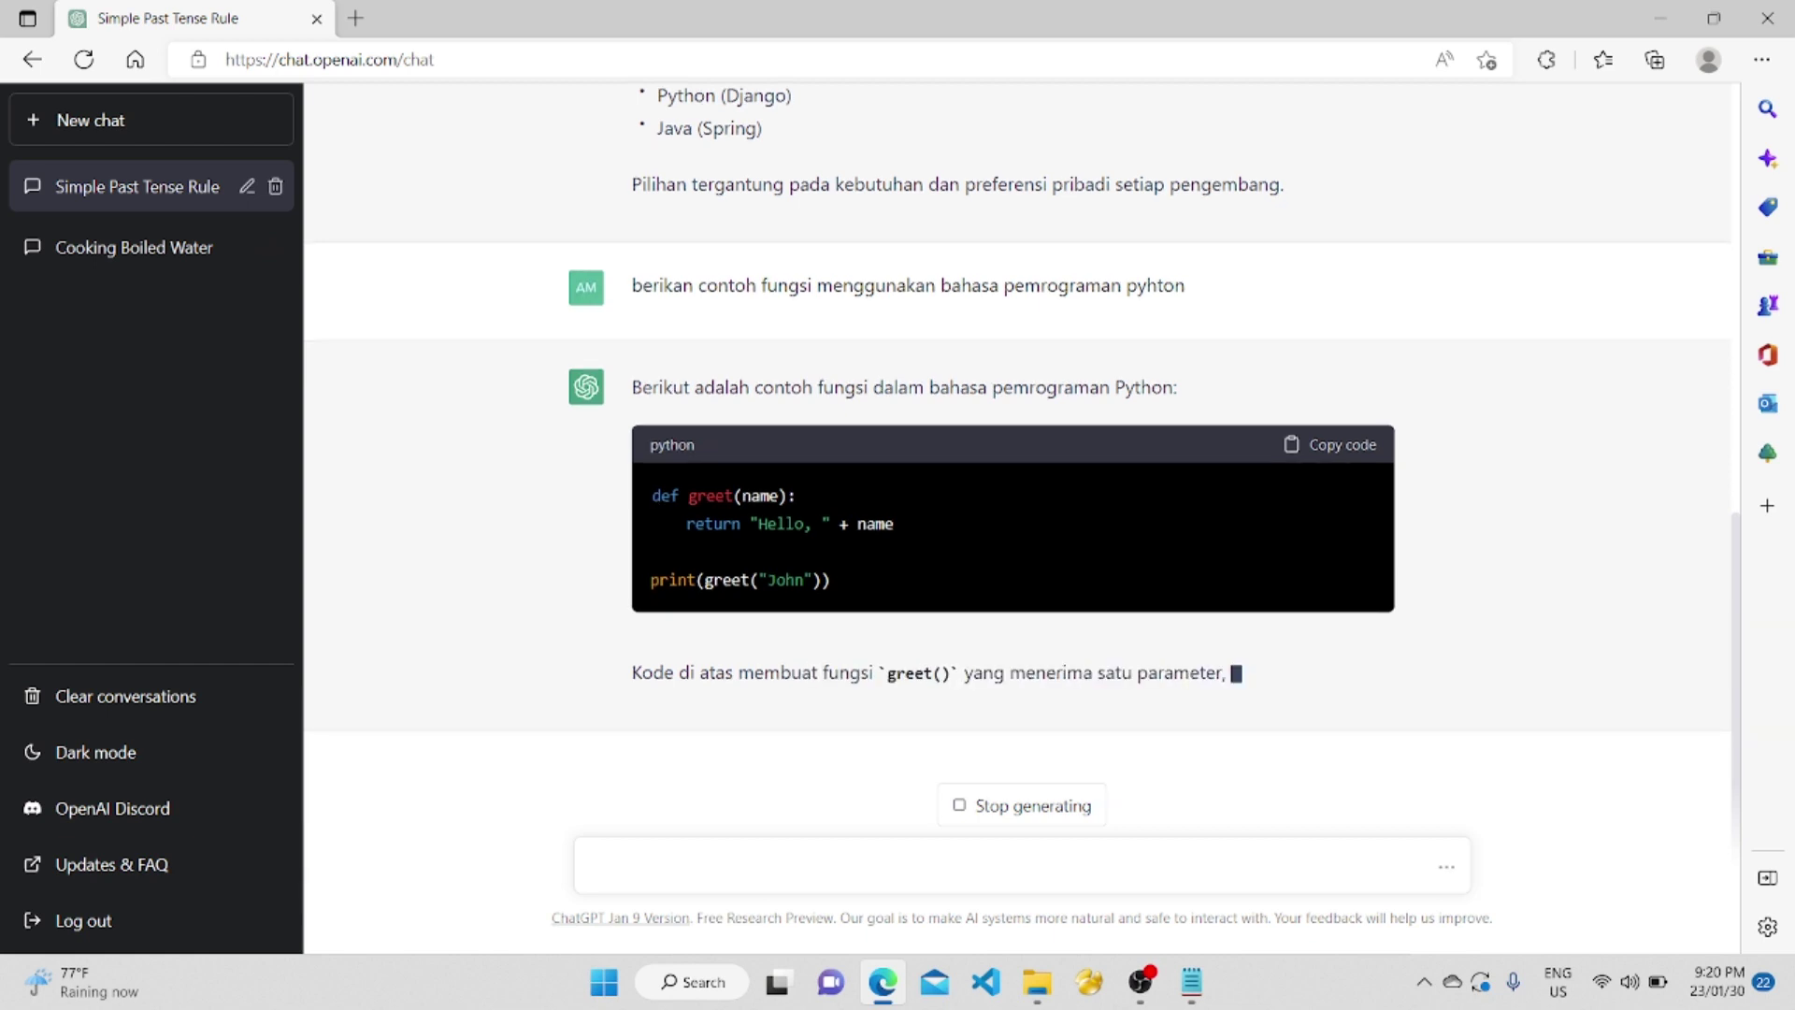
left_click_drag(687, 491, 716, 461)
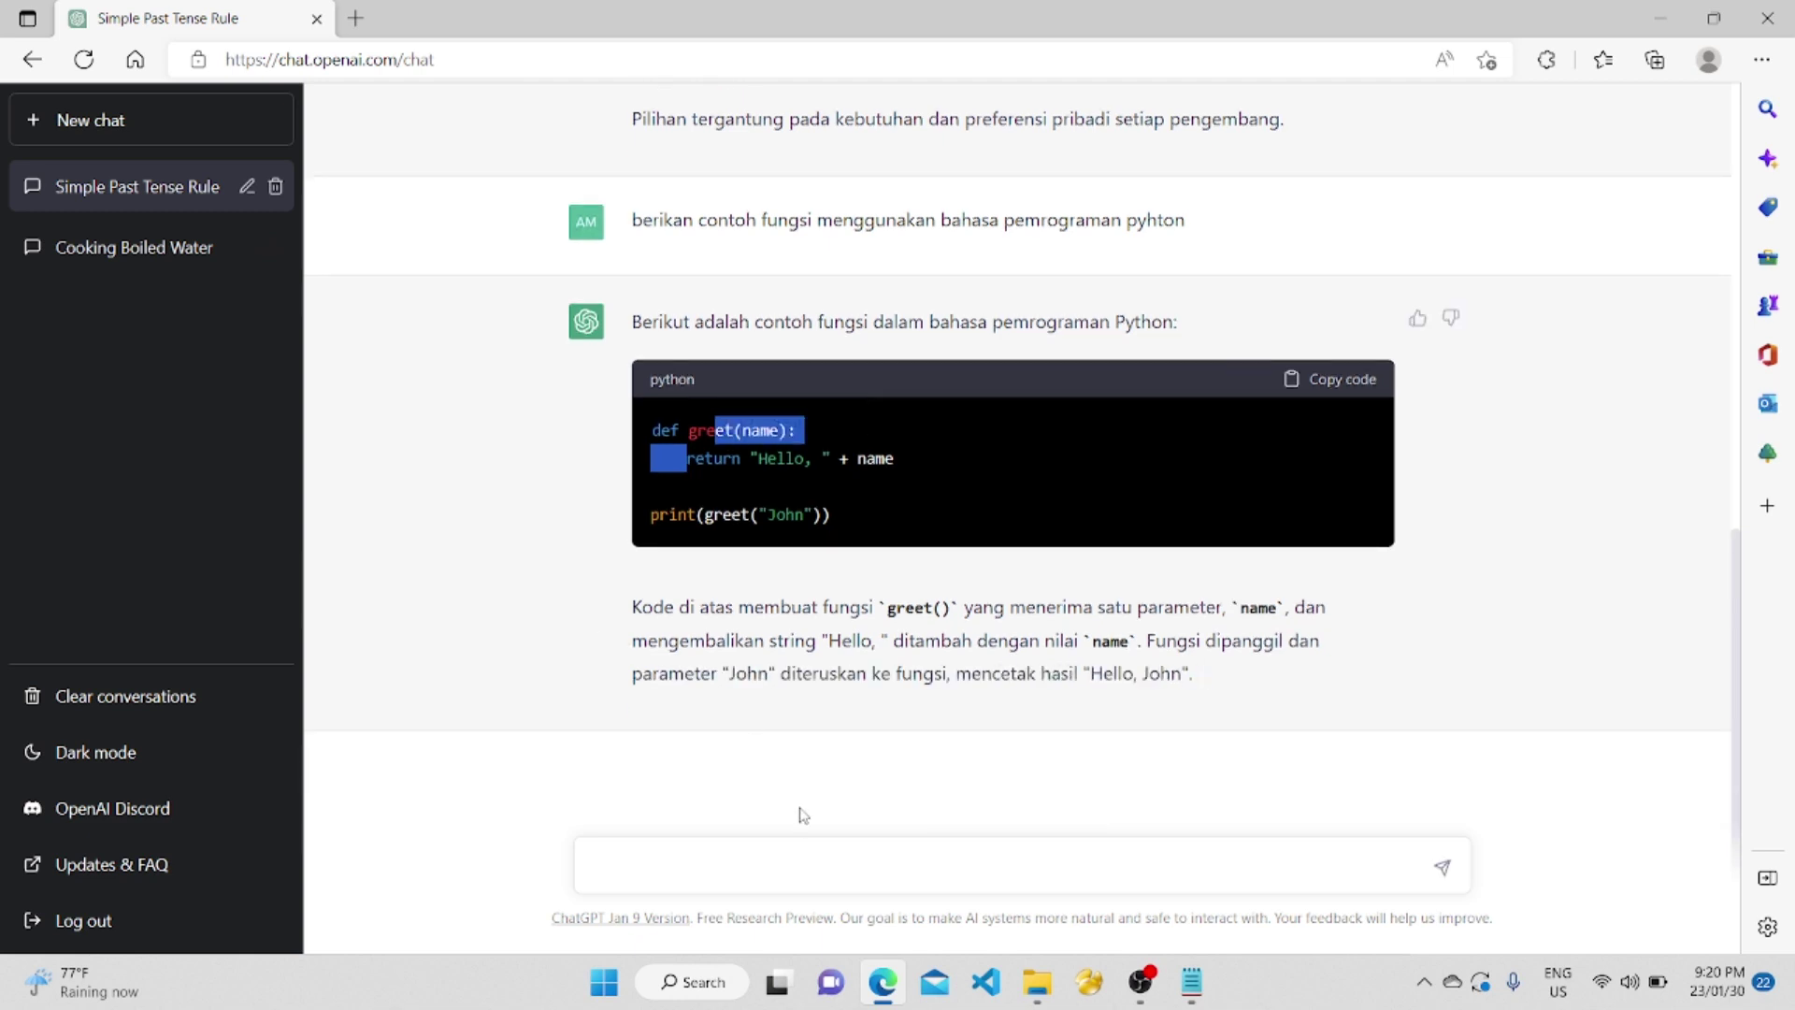
Ask ChatGPT for a recipe with the prompt "apa resep nasi goreng seafood".
left_click(792, 869)
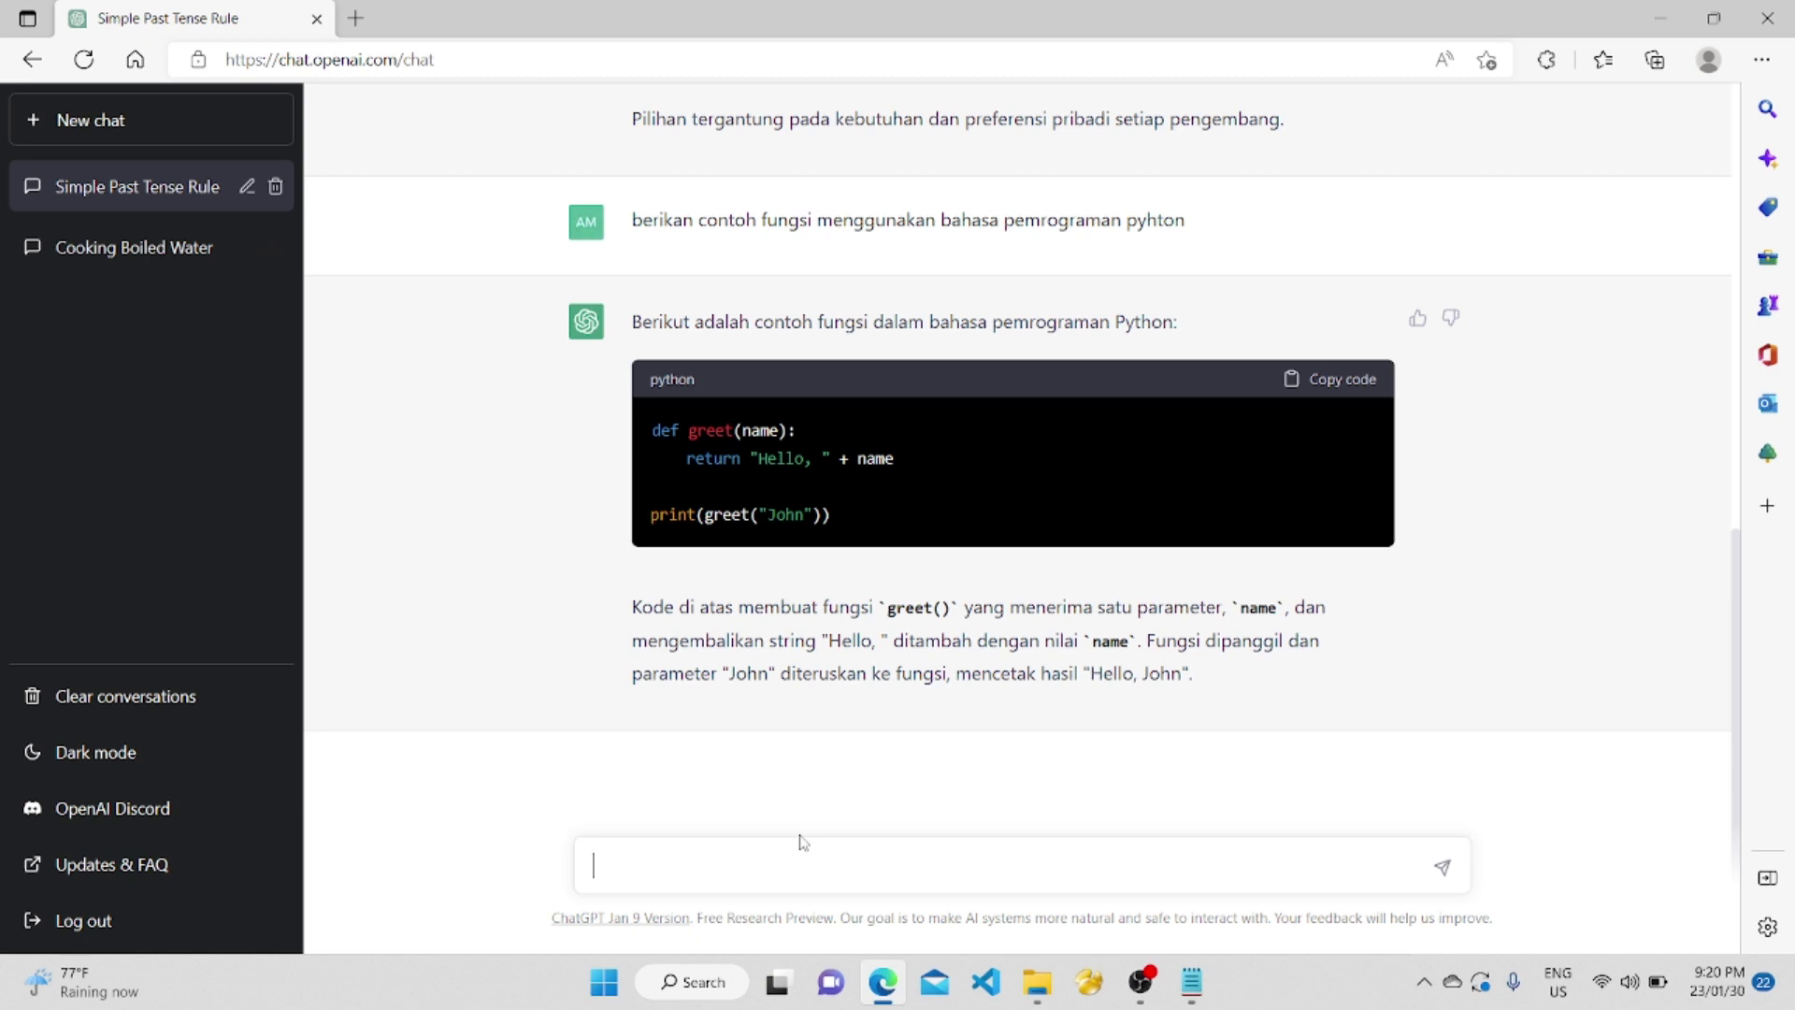
type("pa")
key("BackSpace")
key("BackSpace")
type("apa resep nasi goreng")
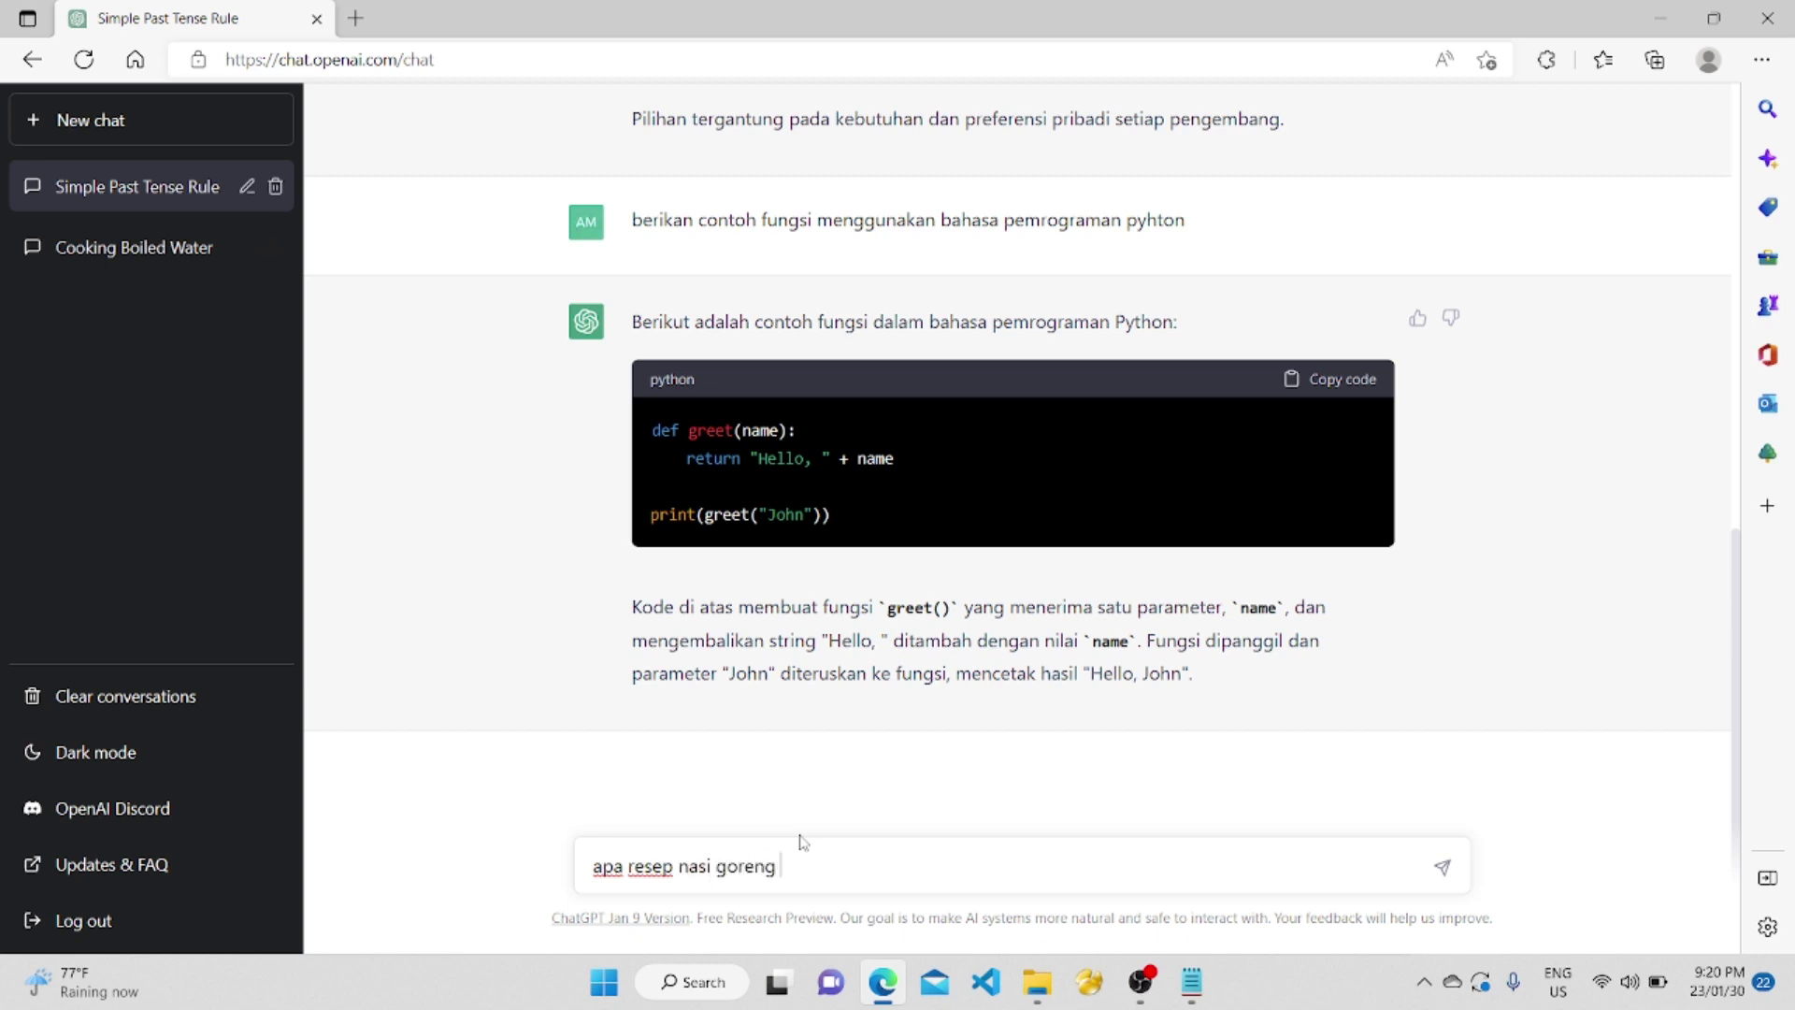
type(" seafood")
key("Return")
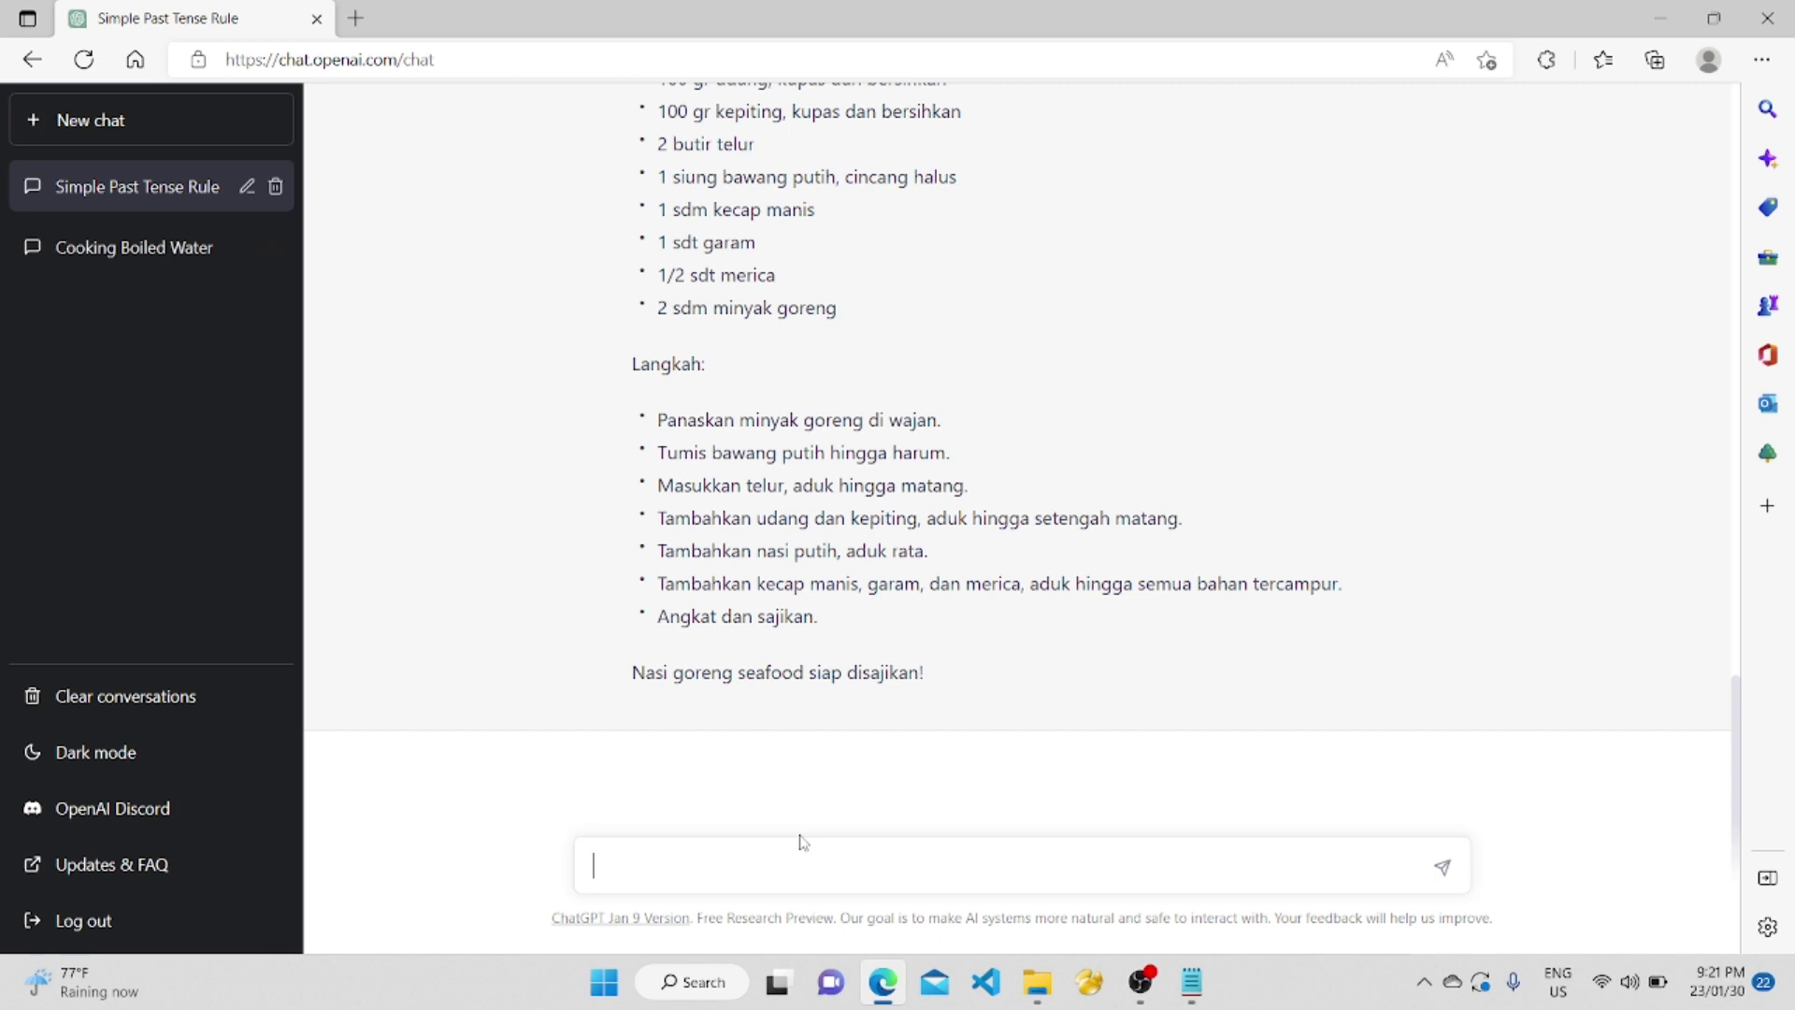
Send the prompt "sebut sila pancasila" in the same chat.
type("sebut silan")
key("BackSpace")
type("pan")
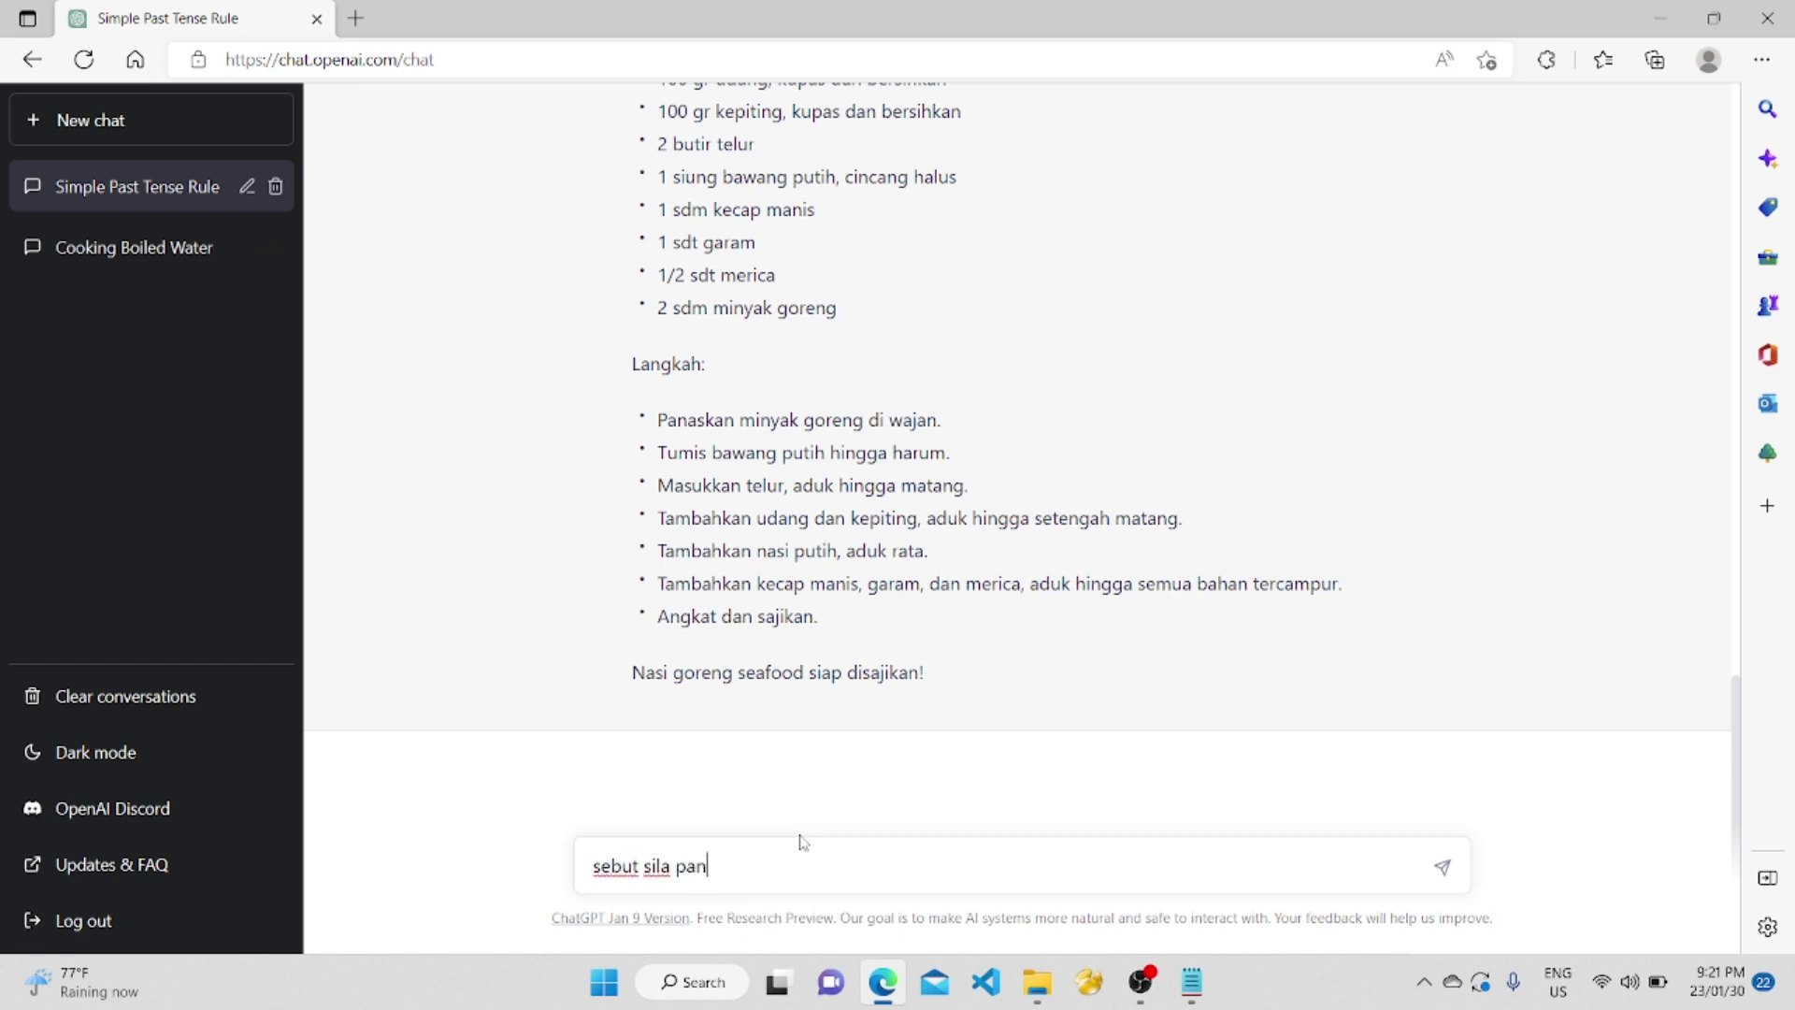
type("casila")
key("Return")
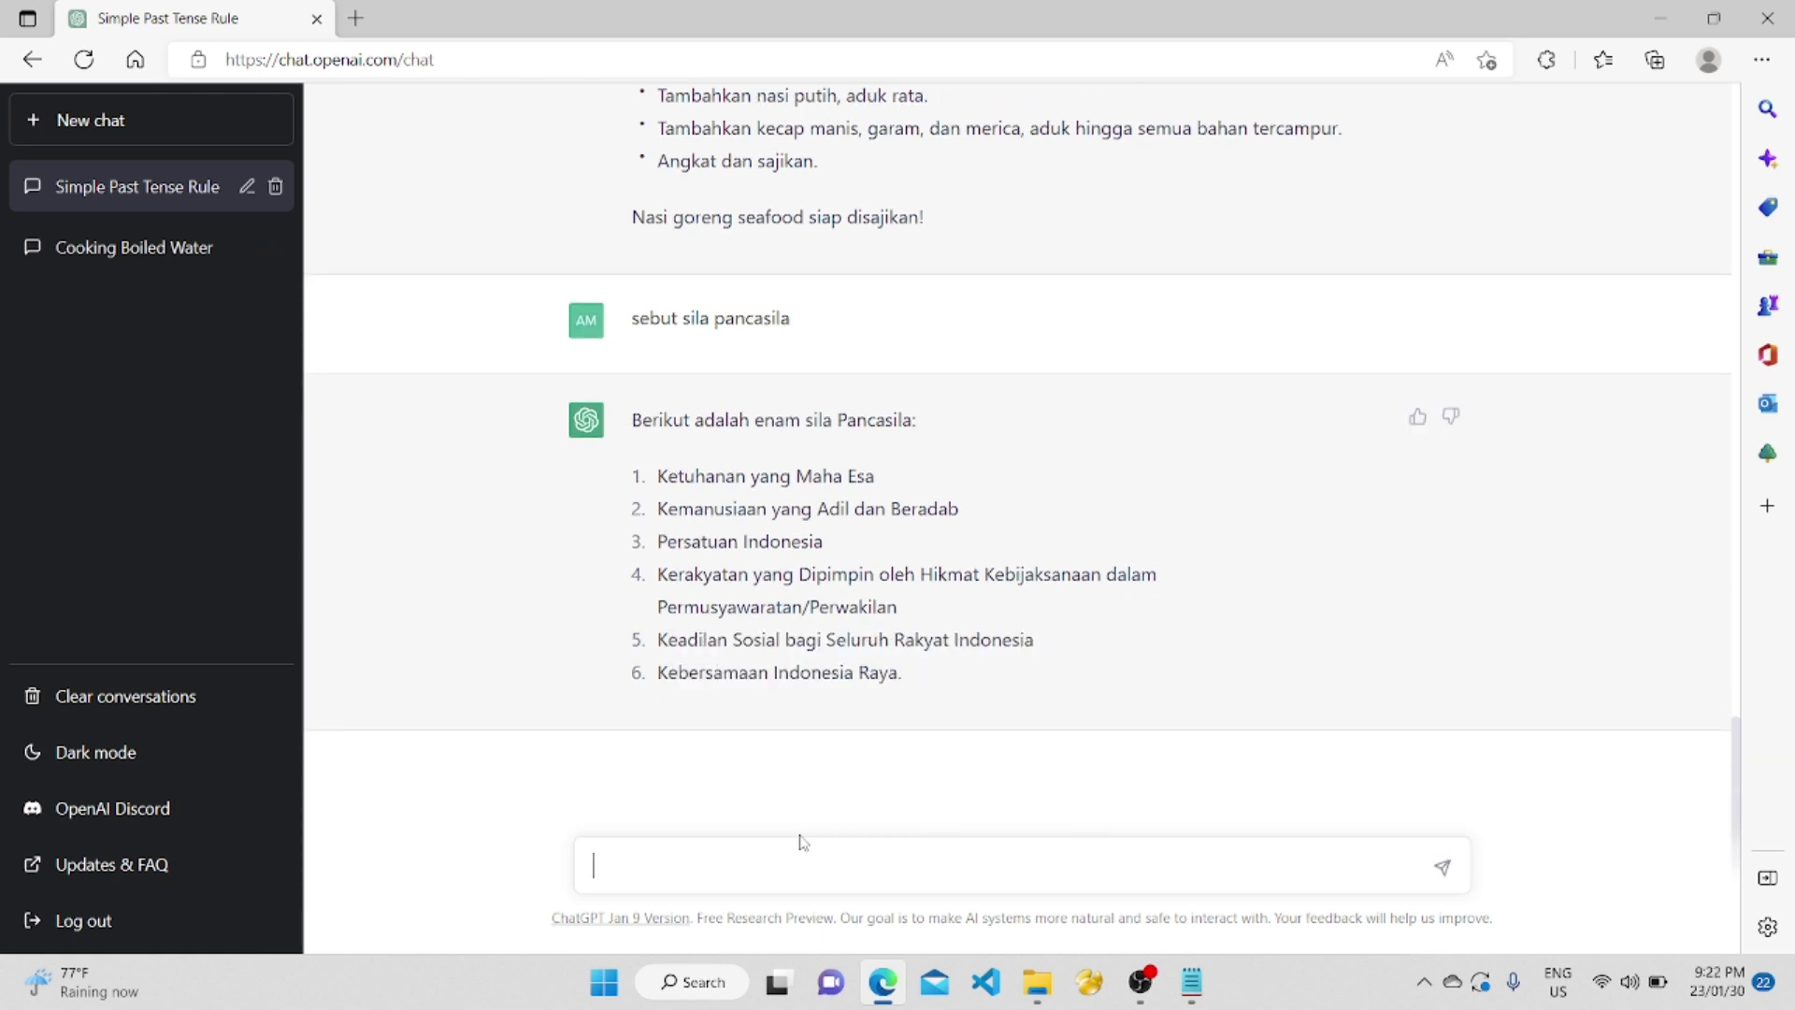
Examine the Pancasila answer by highlighting the sixth item and the first five items of the numbered list.
left_click(802, 841)
left_click_drag(668, 641, 1007, 653)
left_click_drag(657, 673, 916, 675)
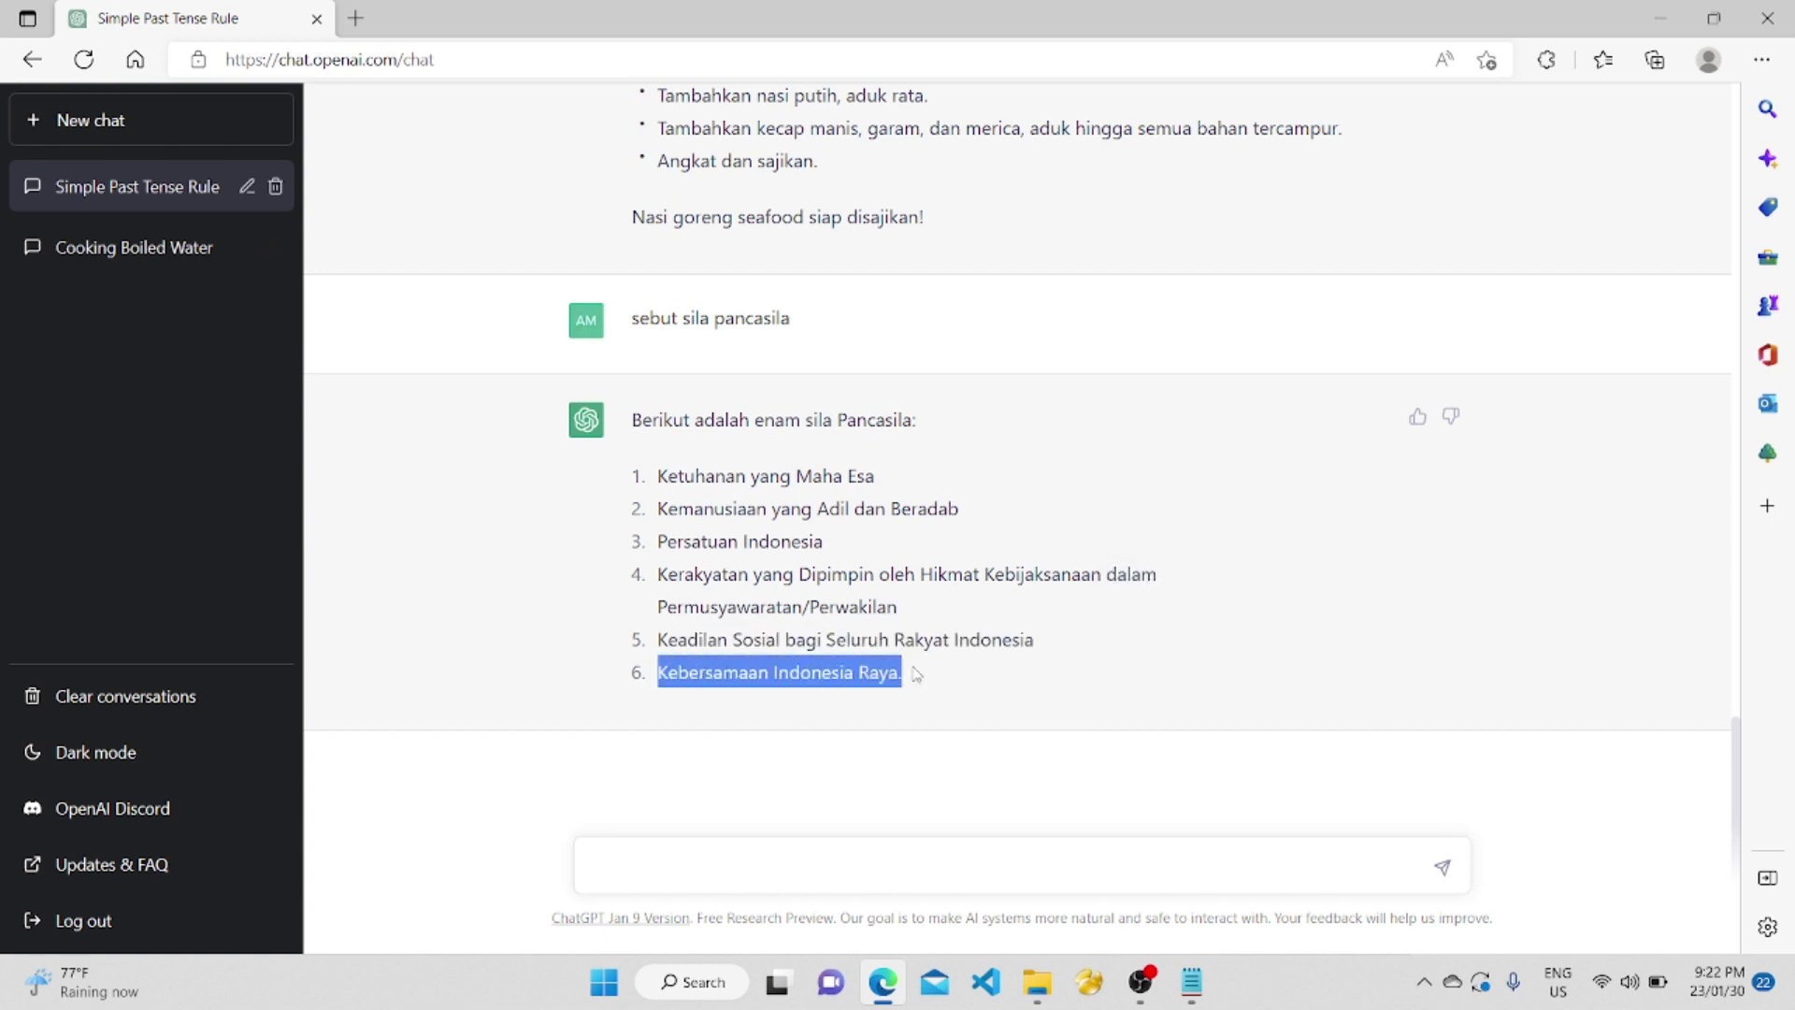
left_click_drag(657, 475, 1080, 645)
left_click(984, 678)
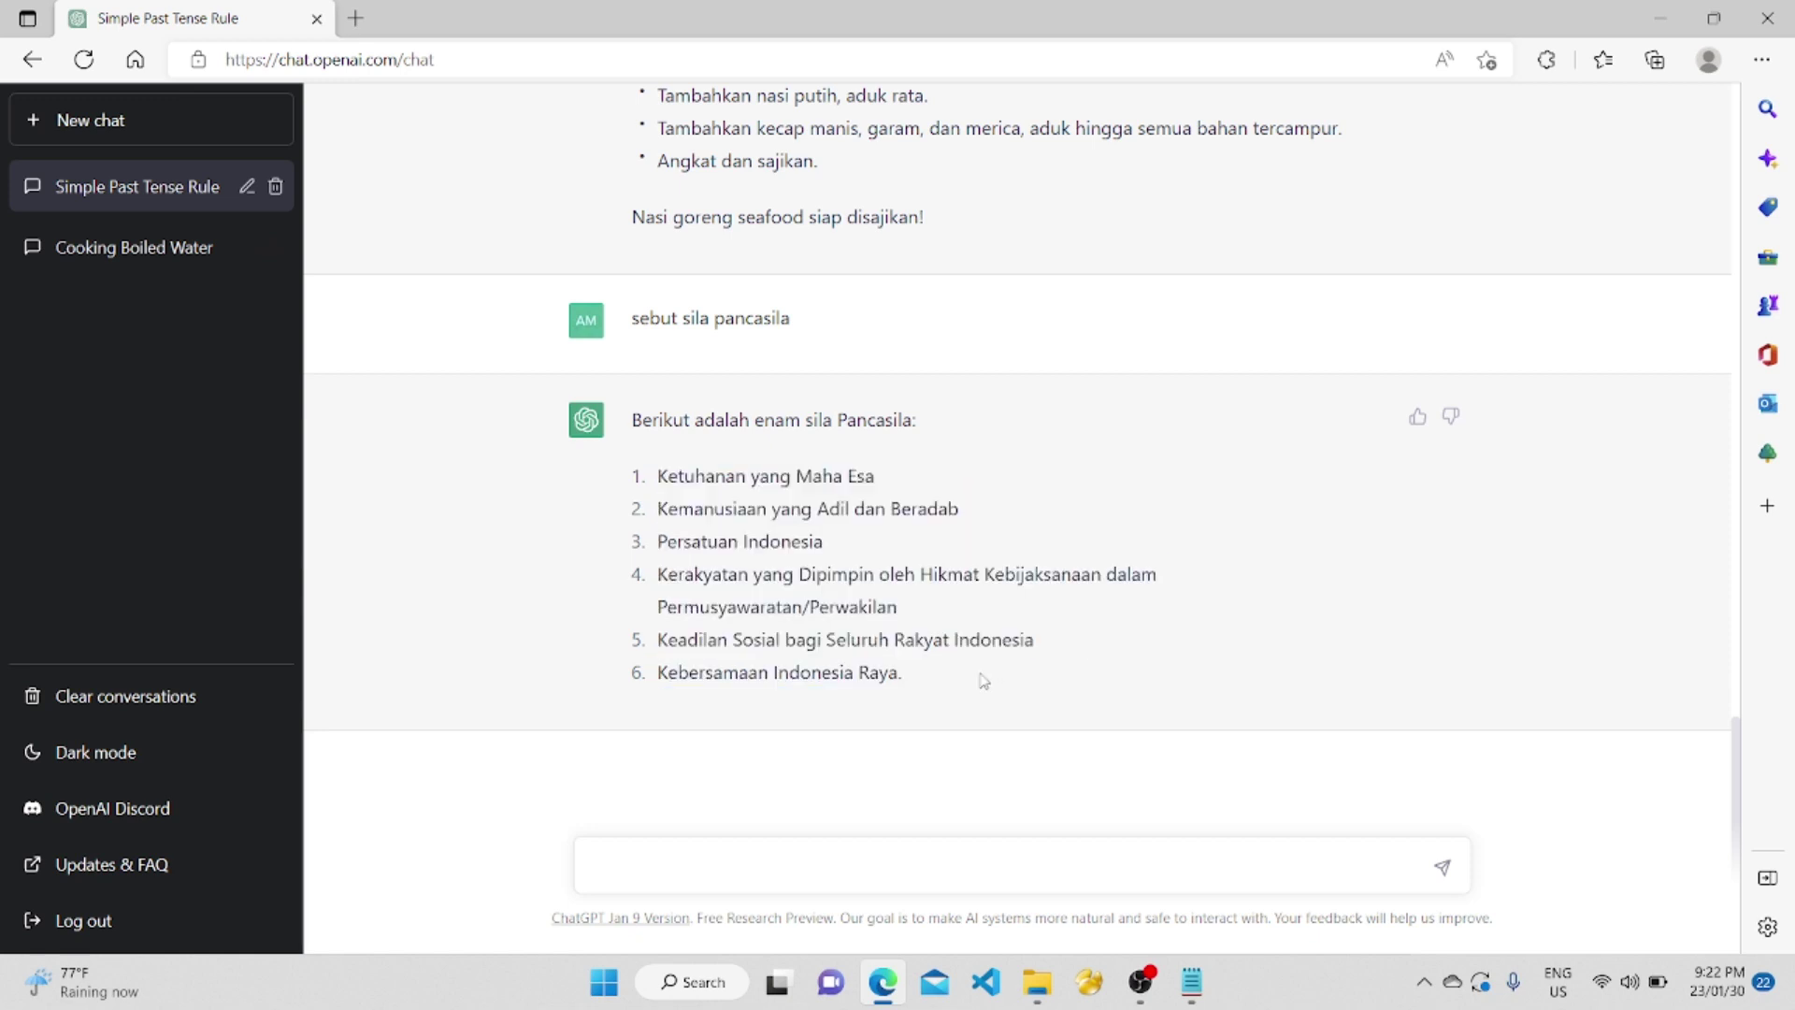
left_click_drag(921, 675, 855, 675)
left_click(1073, 645)
left_click_drag(1073, 645, 659, 476)
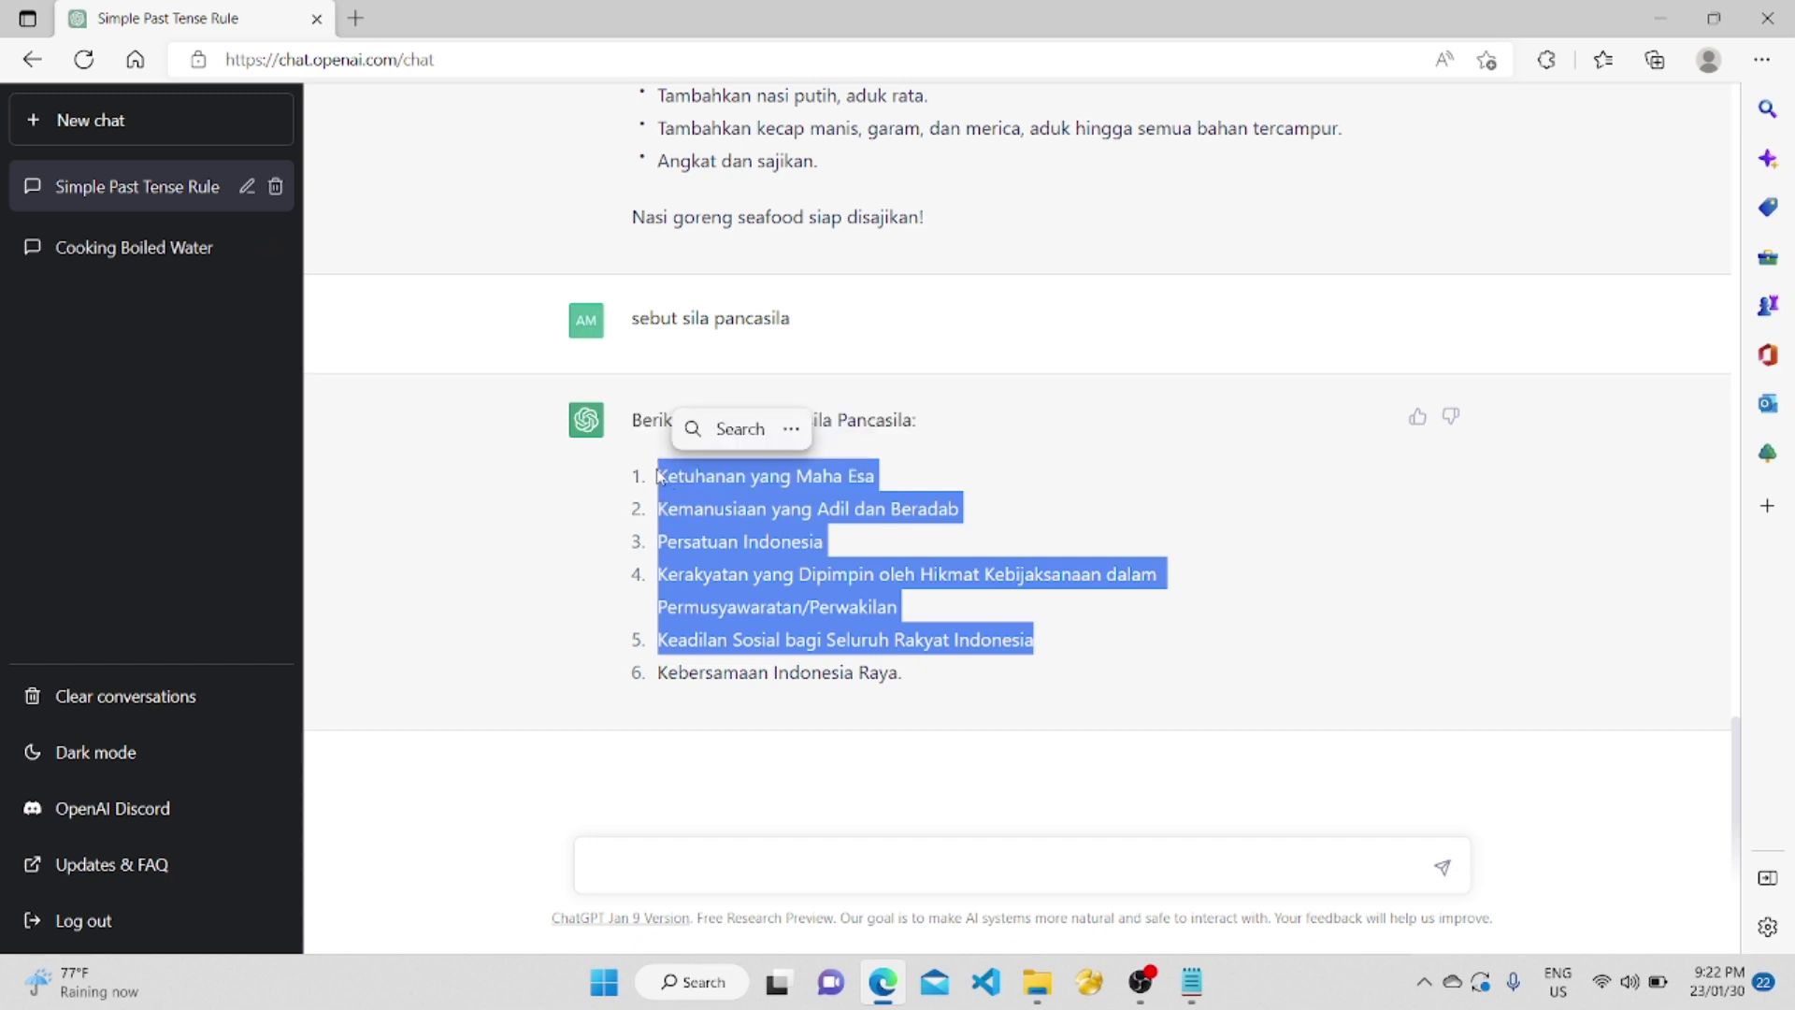